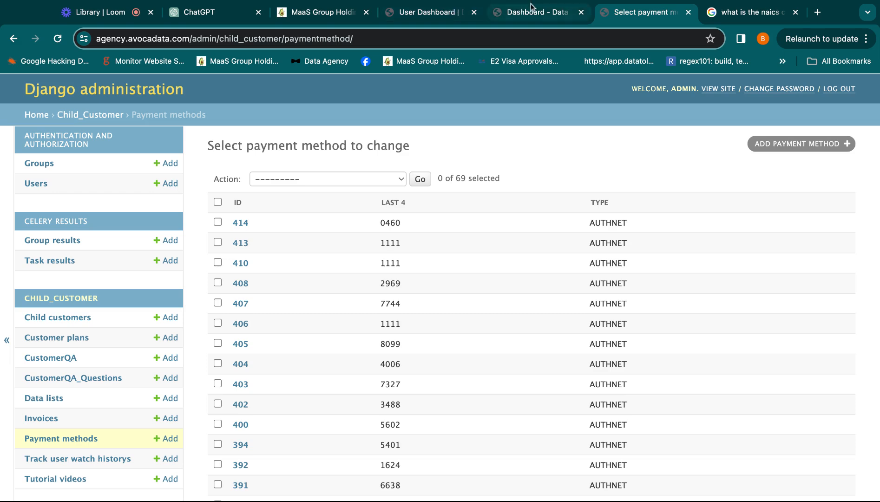
Switch to the Avocadata user dashboard and reload it to reset the lead filters.
left_click(518, 13)
left_click(415, 14)
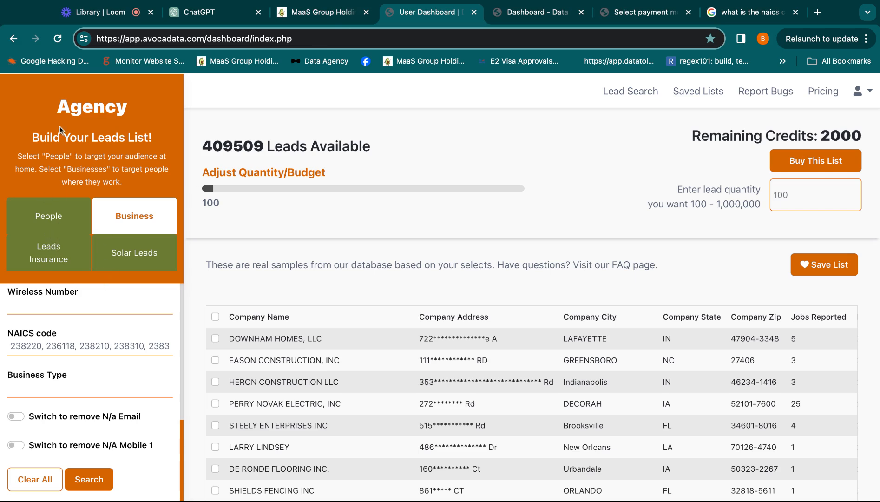
left_click(57, 39)
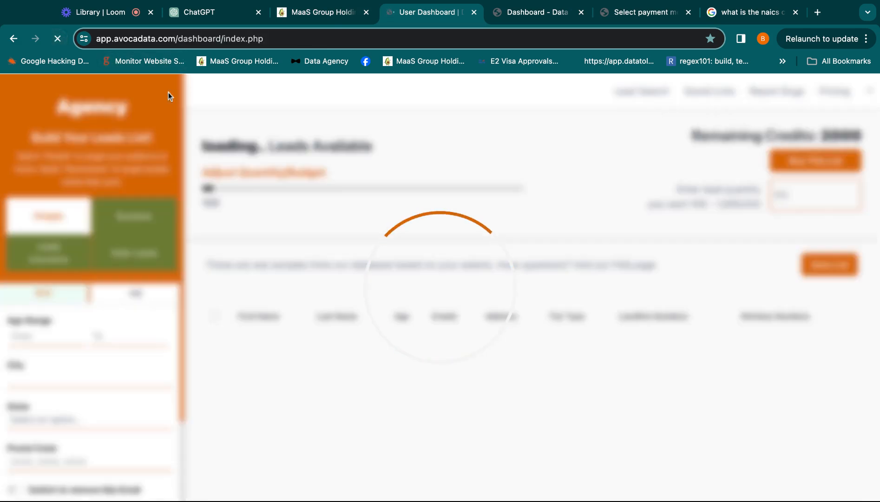
left_click(292, 31)
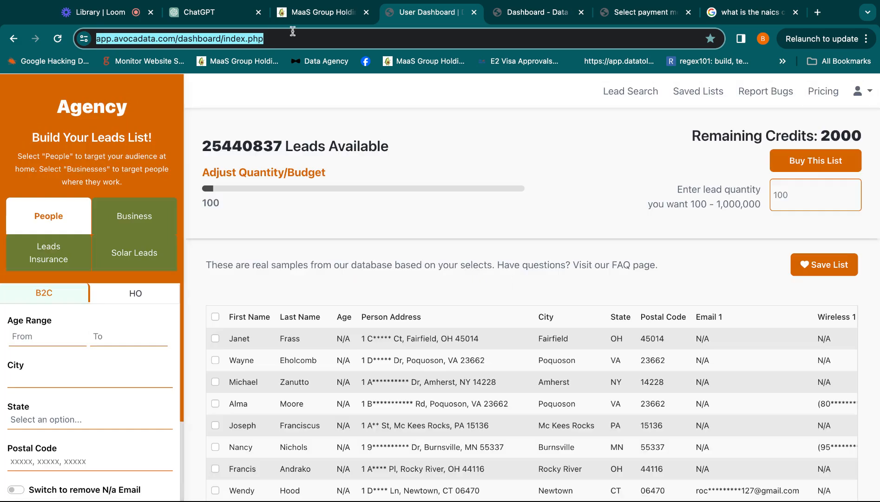
Switch to the MaaS Group Holdings page and look over its embedded lead list builder.
left_click(305, 16)
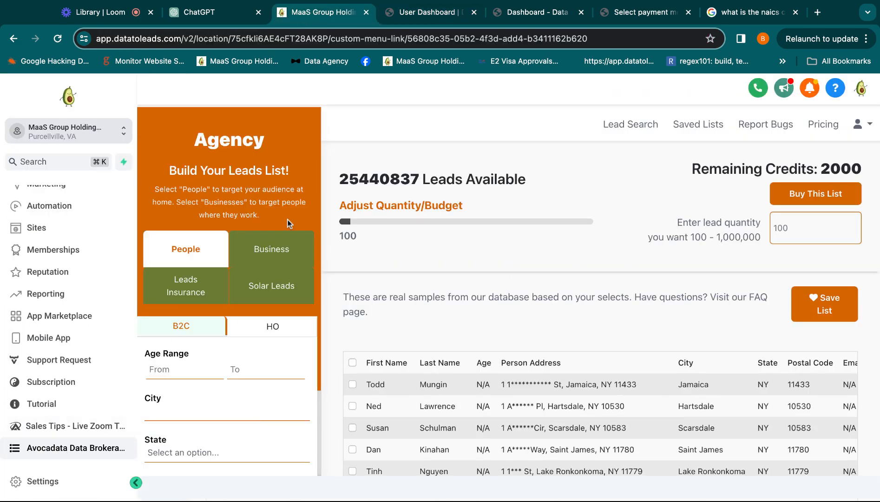
scroll(536, 321, "down", 4)
scroll(535, 321, "up", 4)
Return to the user dashboard and set the lead list builder to Business leads.
left_click(430, 18)
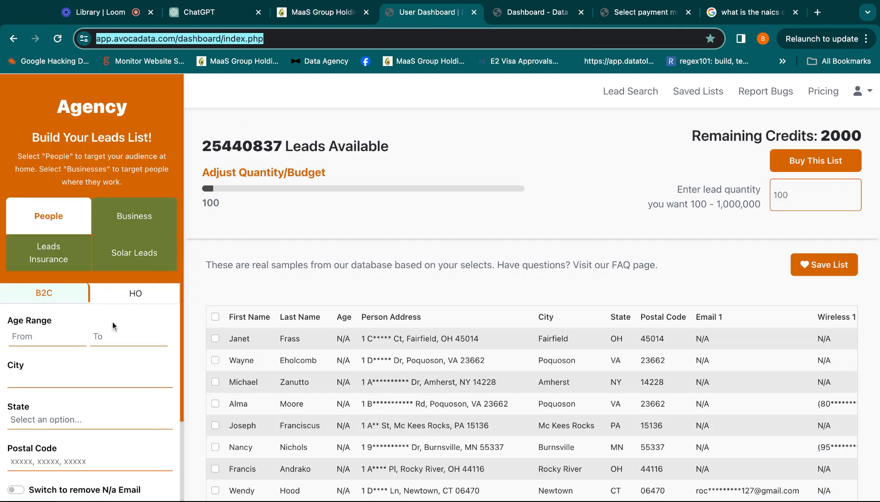
left_click(133, 216)
scroll(108, 341, "down", 4)
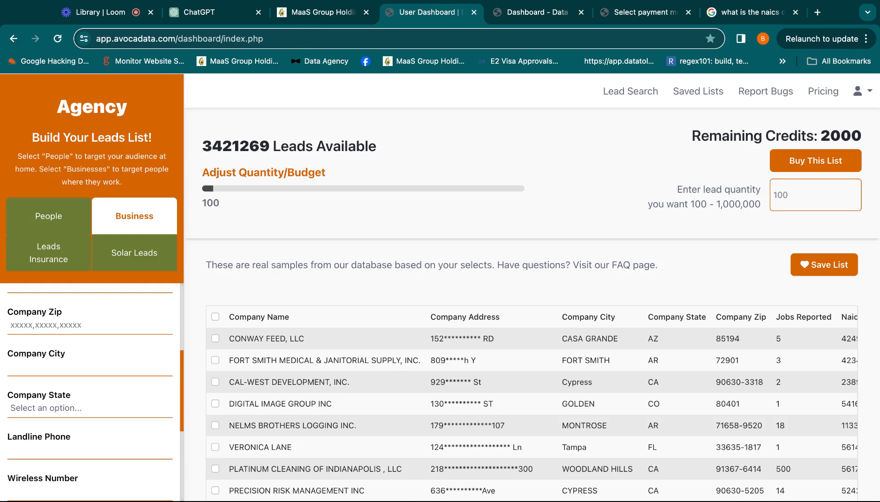
Look up the NAICS code for a plumbing company in the open Google search results.
left_click(739, 12)
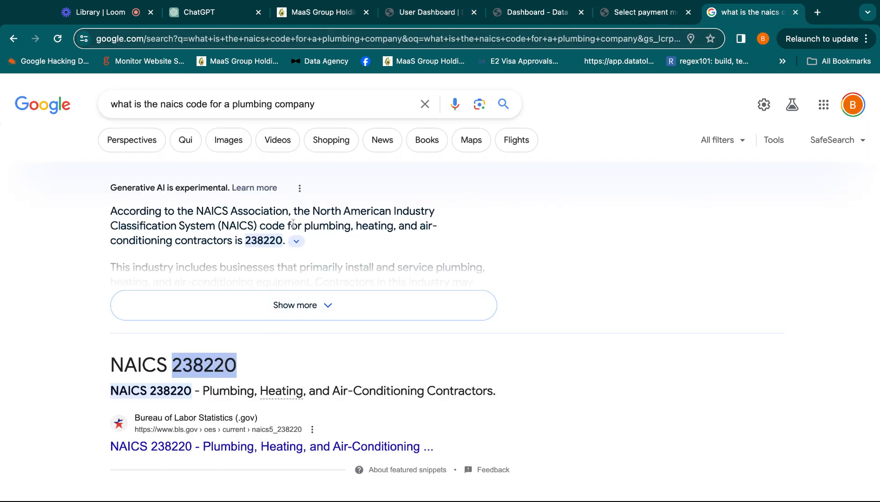
left_click(227, 346)
left_click(246, 366)
key("shift+Left")
key("shift+Left")
key("shift+Left")
key("shift+Left")
key("shift+Left")
key("shift+Left")
Switch to ChatGPT and review the conversation listing NAICS codes for industries related to home renovation.
left_click(221, 14)
scroll(492, 364, "up", 2)
scroll(492, 364, "up", 15)
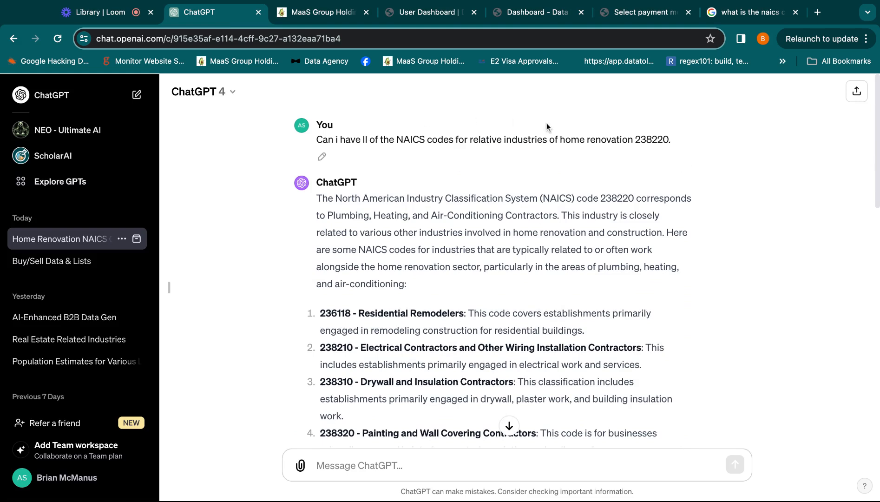
left_click_drag(675, 140, 559, 139)
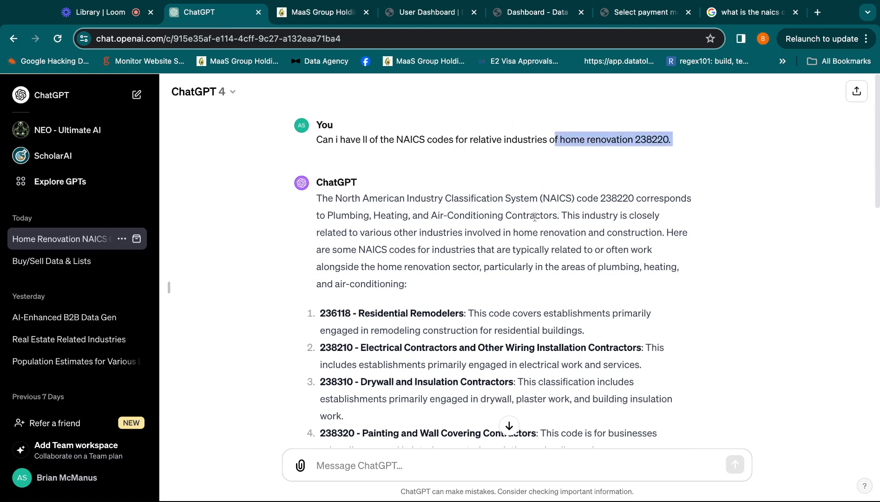
scroll(534, 217, "down", 1)
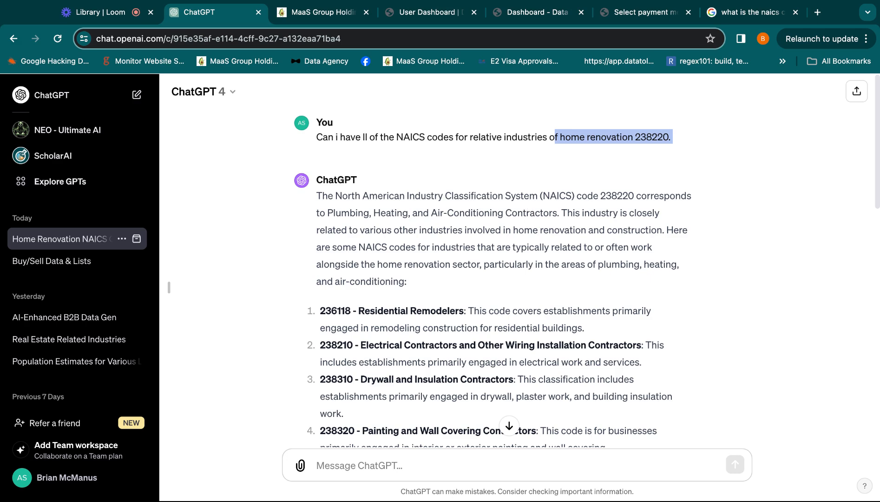
scroll(399, 227, "down", 4)
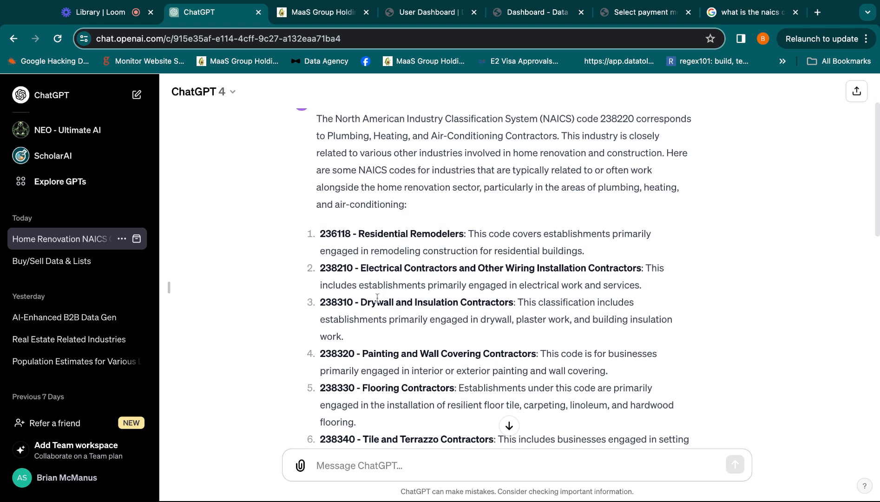
scroll(393, 397, "down", 5)
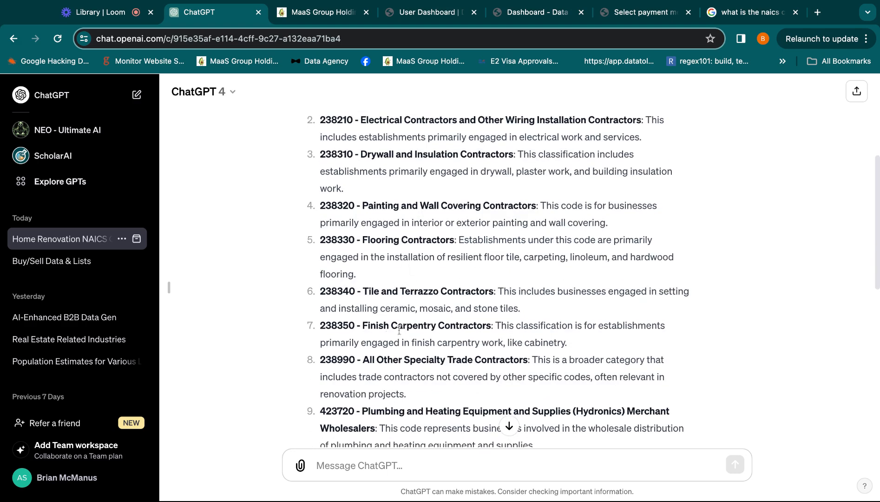
scroll(402, 325, "down", 8)
scroll(390, 371, "down", 3)
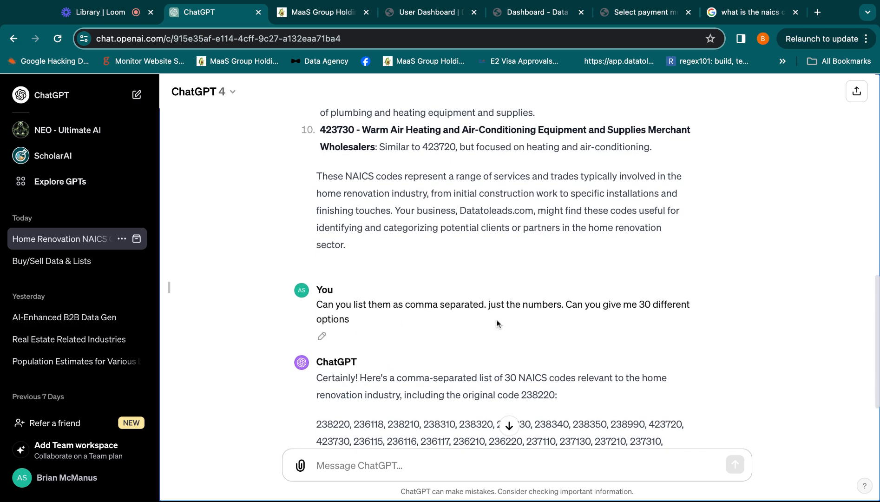
scroll(435, 339, "down", 2)
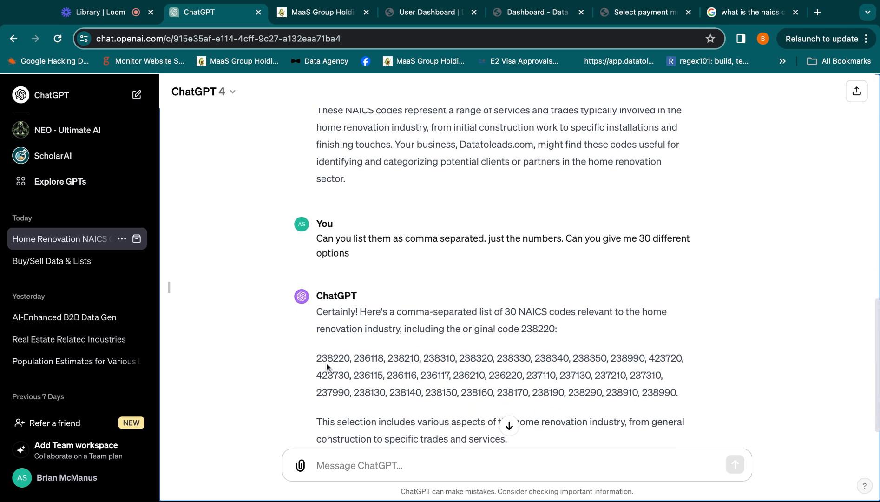
Copy the full comma-separated list of NAICS codes, starting with 238220, from the ChatGPT reply.
double_click(317, 358)
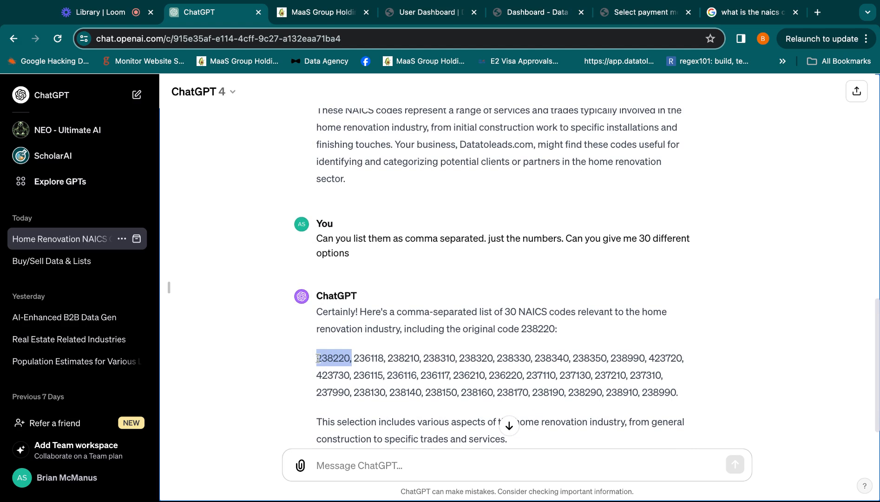
left_click(351, 357)
left_click_drag(319, 358, 357, 358)
left_click(351, 357)
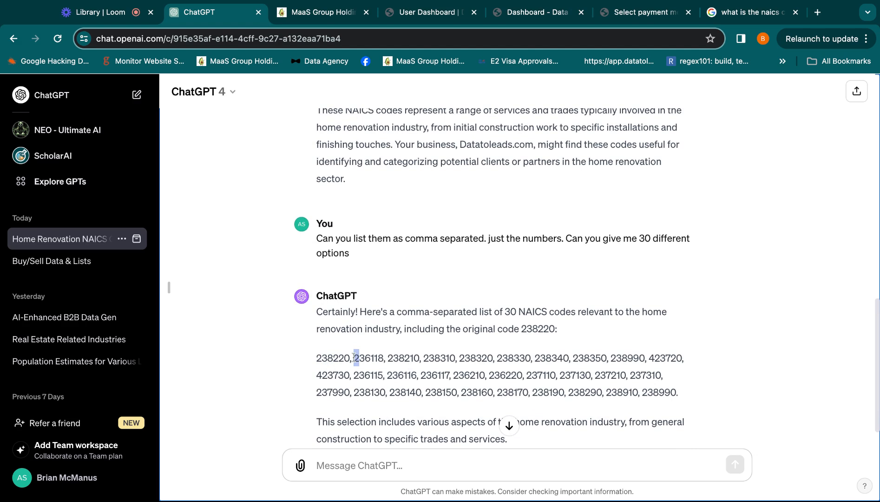
left_click(357, 357)
left_click_drag(318, 358, 676, 393)
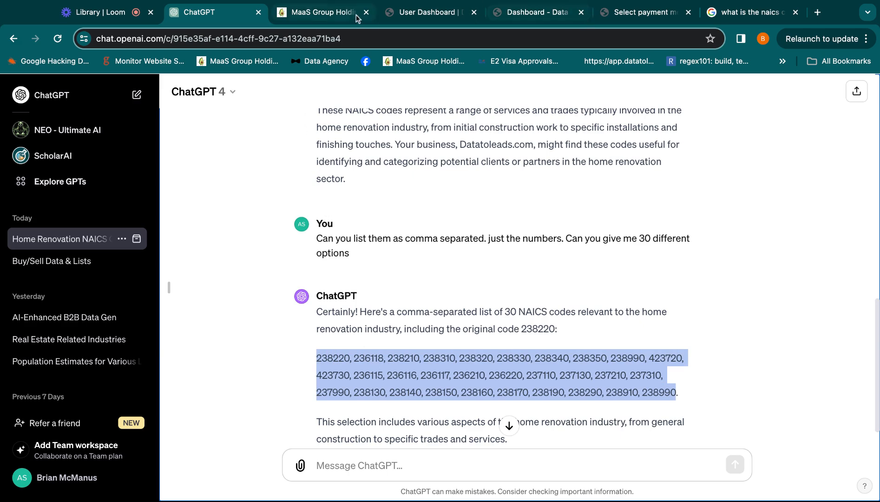
On the user dashboard, paste the copied codes into the NAICS code filter and run the business lead search.
left_click(405, 15)
scroll(88, 375, "down", 5)
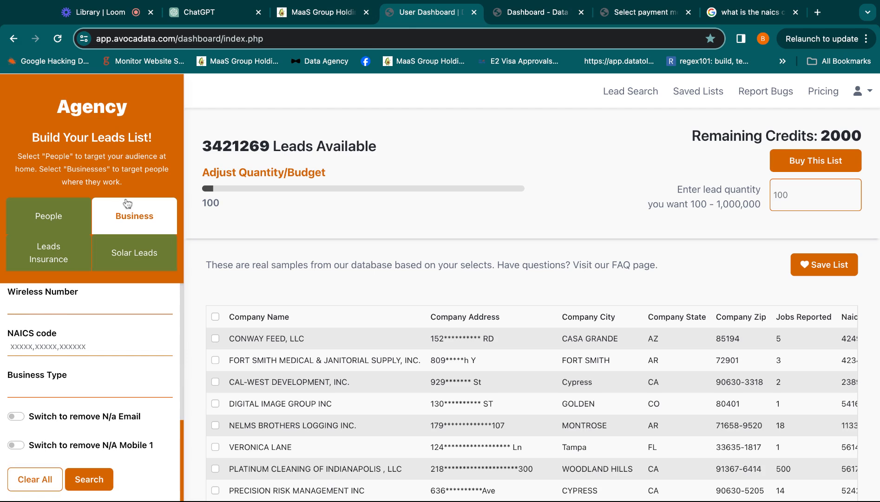
left_click_drag(22, 333, 58, 335)
left_click(42, 344)
type("238160, 238170, 238190, 238290, 238990")
left_click(95, 477)
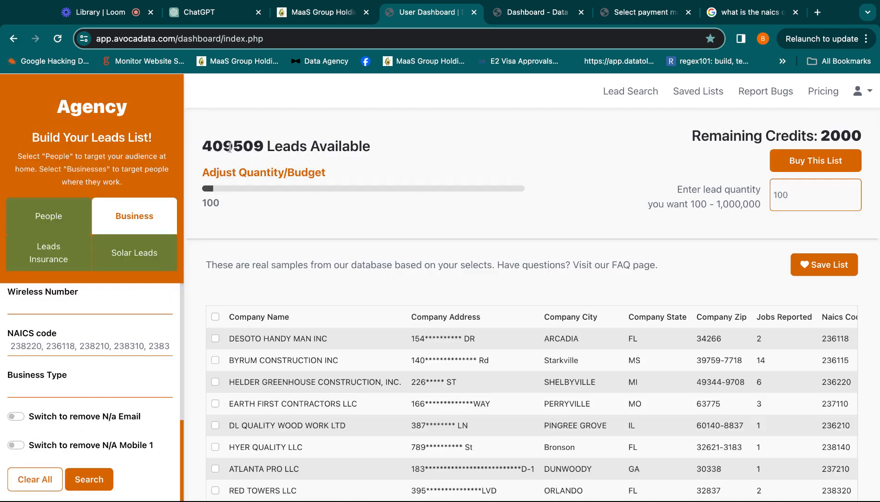
Examine the available lead count and the company names and addresses in the sample results.
left_click_drag(230, 146, 230, 146)
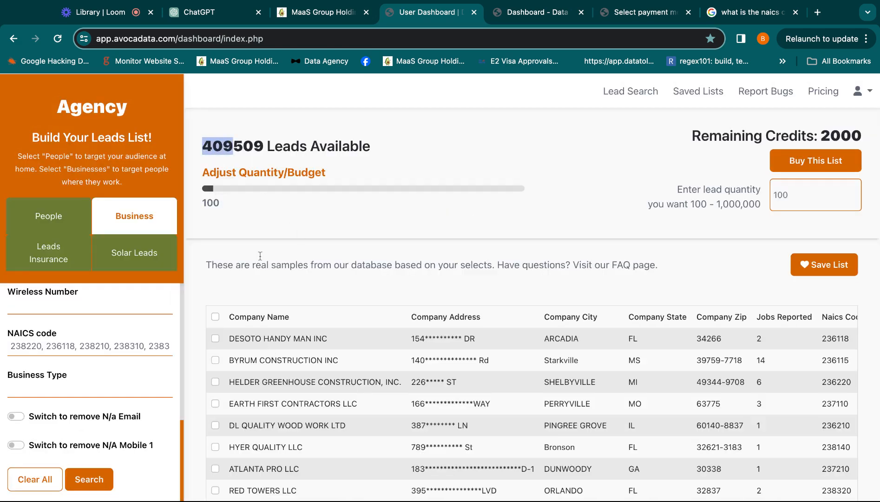
left_click(231, 141)
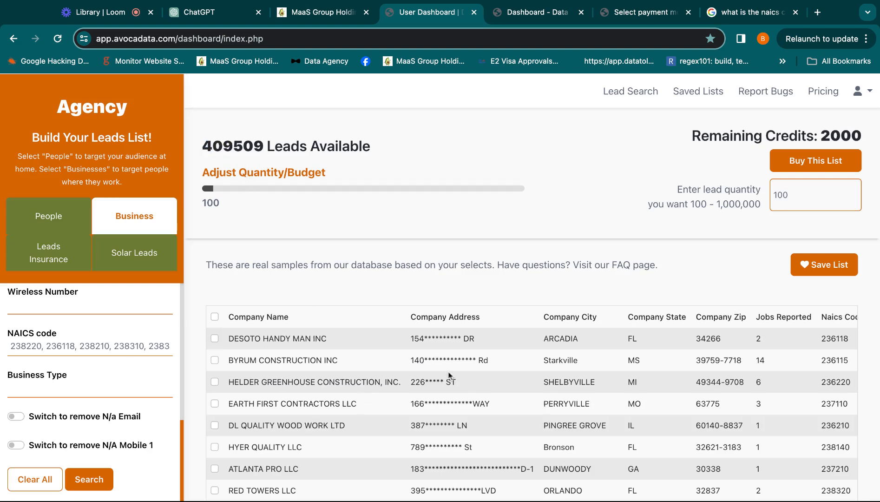
scroll(511, 367, "right", 5)
scroll(608, 361, "left", 2)
scroll(346, 340, "left", 3)
scroll(337, 343, "down", 1)
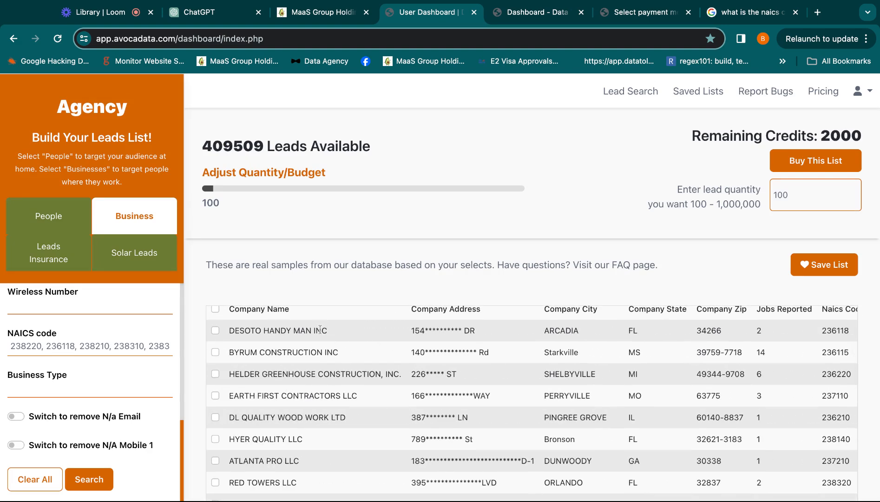
left_click_drag(392, 329, 486, 333)
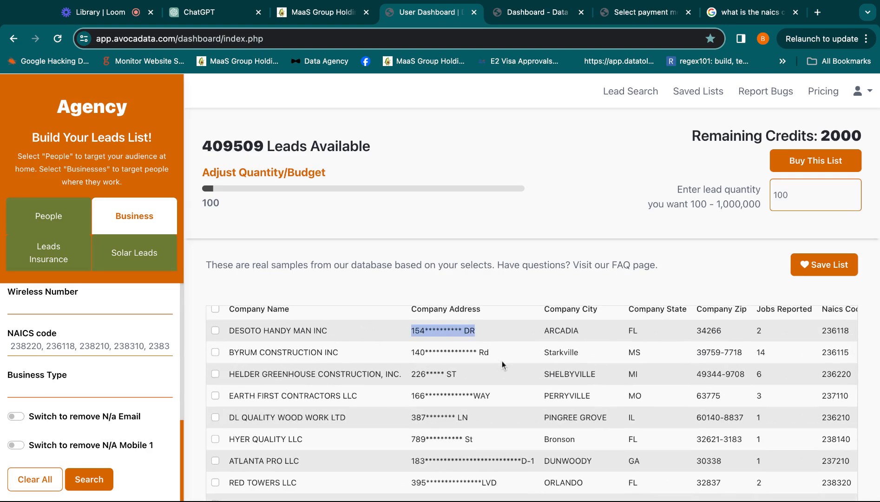
Examine the jobs reported, NAICS code and business type columns, and compare the codes with the NAICS filter.
scroll(502, 360, "right", 4)
scroll(438, 356, "right", 3)
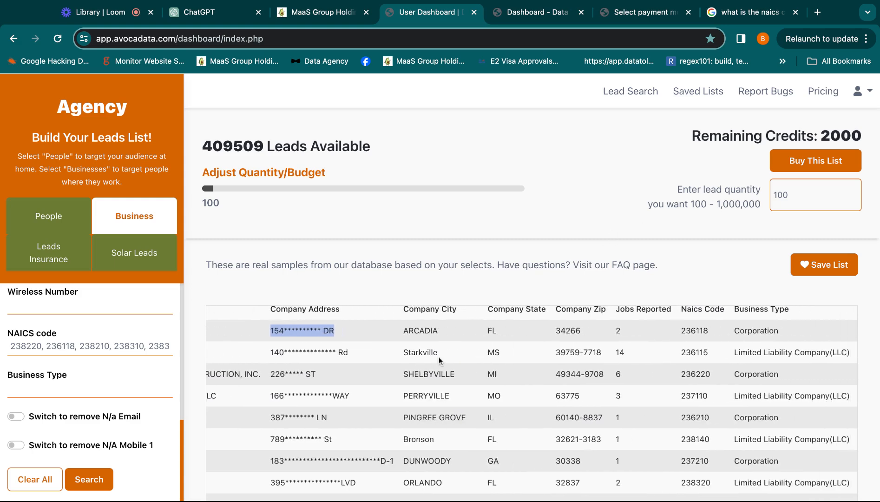
scroll(591, 328, "right", 4)
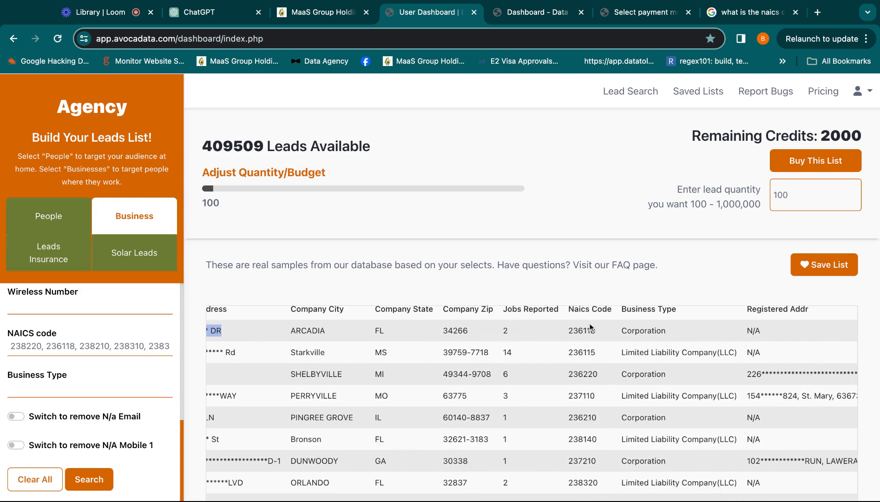
scroll(524, 323, "up", 1)
left_click_drag(537, 316, 513, 360)
left_click(546, 398)
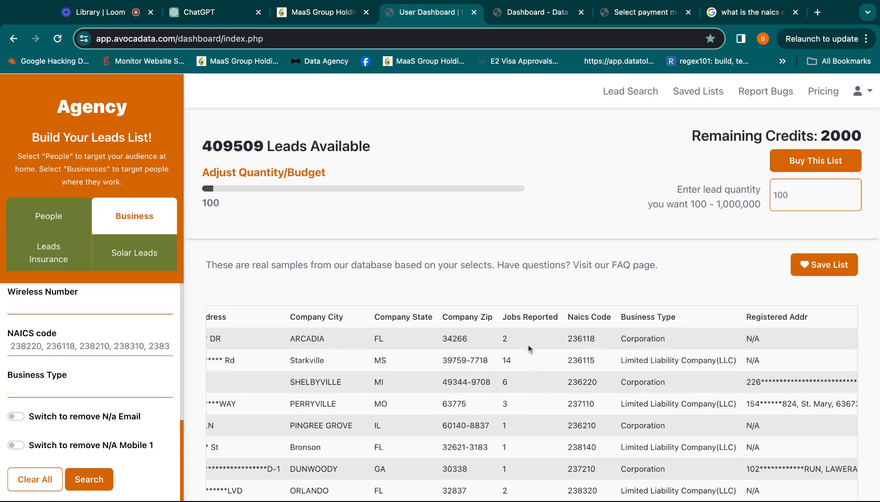
scroll(631, 343, "right", 3)
left_click_drag(507, 317, 542, 325)
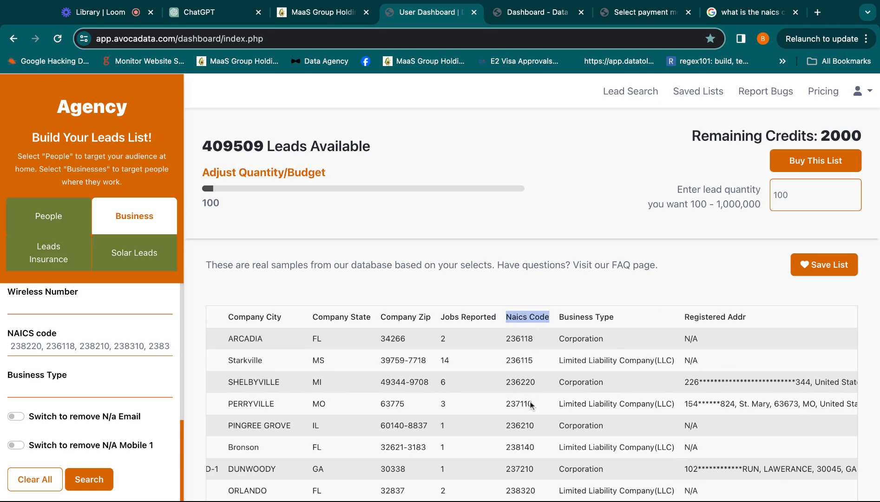
scroll(514, 335, "right", 5)
left_click(458, 328)
scroll(472, 335, "down", 1)
scroll(473, 328, "up", 1)
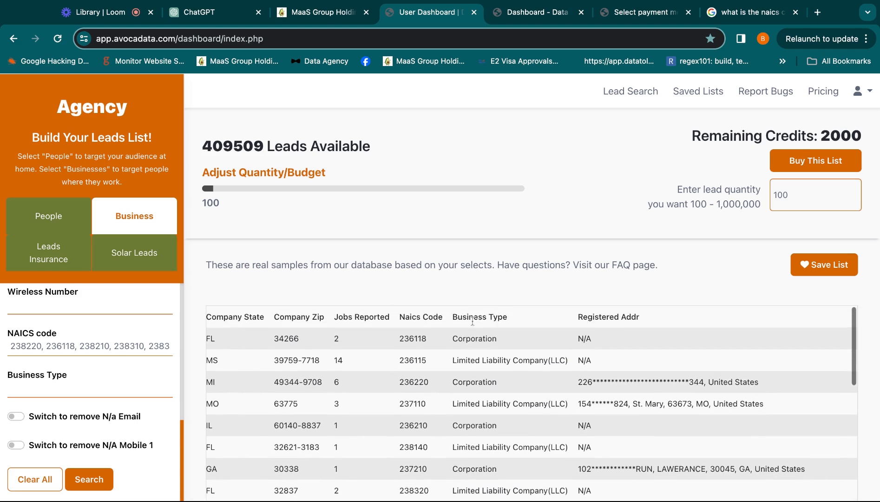
left_click_drag(12, 346, 82, 346)
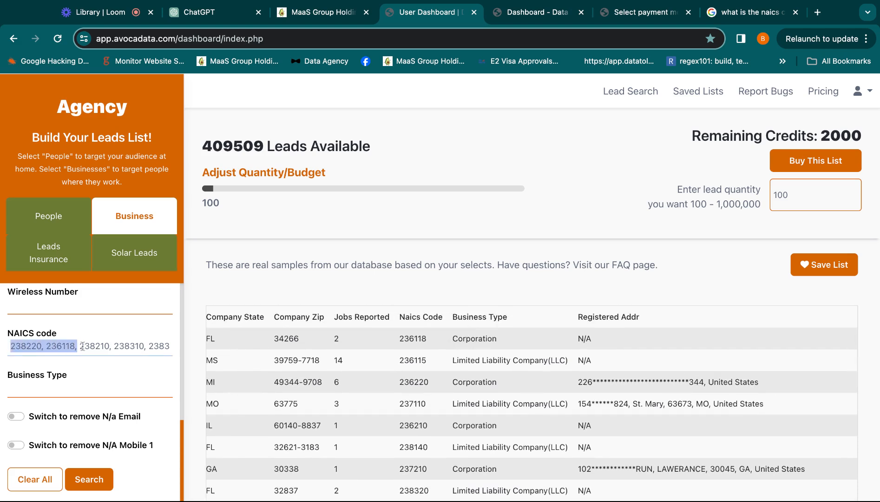
Copy Sole Proprietorship from the results into the Business Type filter and rerun the search.
left_click_drag(456, 317, 484, 318)
scroll(472, 341, "down", 1)
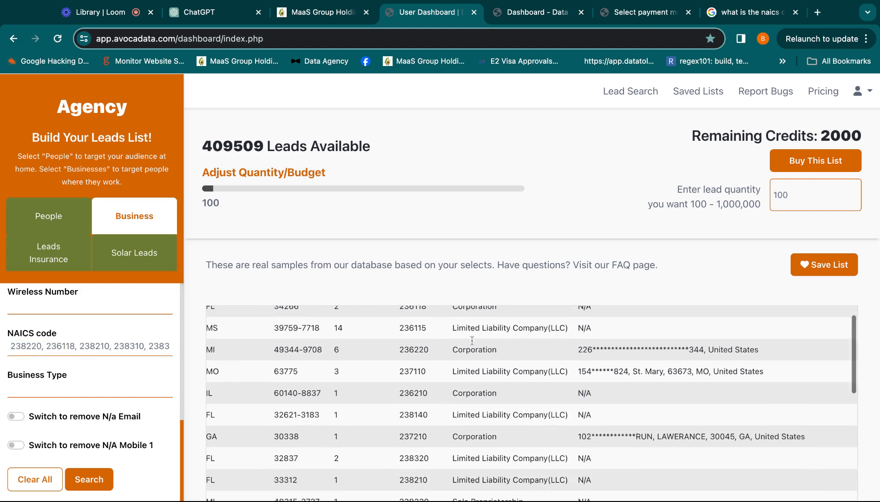
scroll(470, 366, "down", 2)
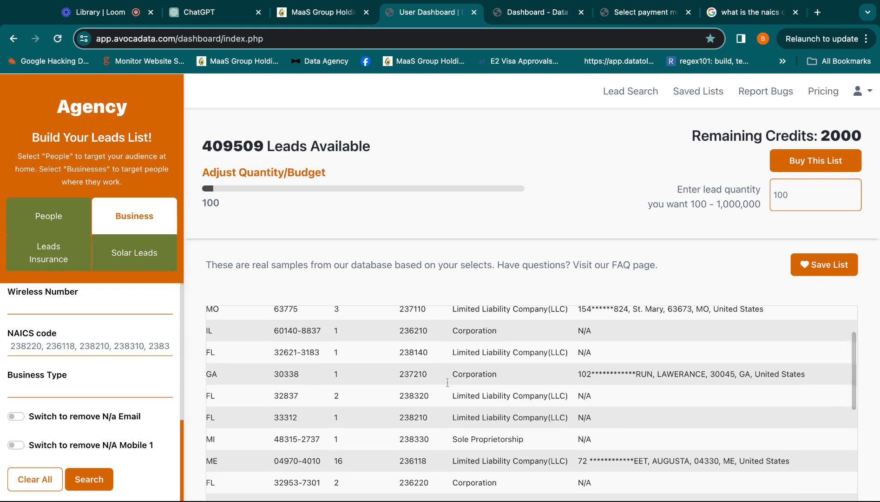
left_click_drag(528, 444, 453, 439)
key("super+c")
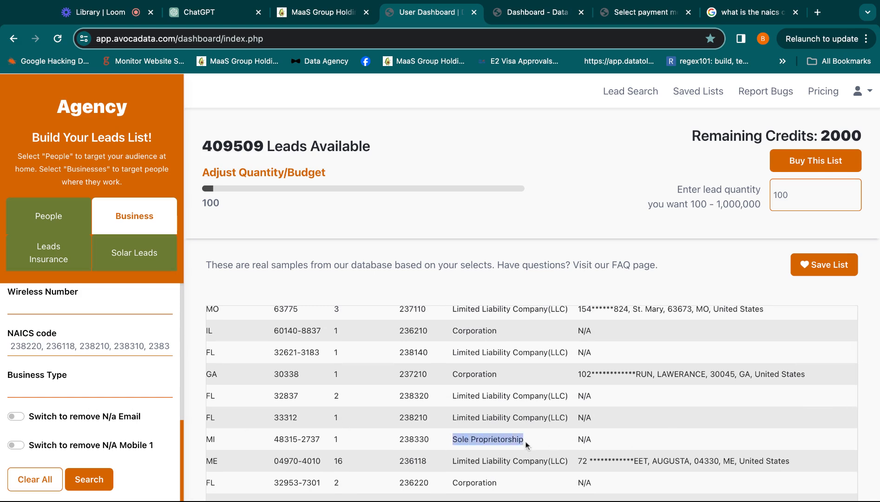
left_click(125, 385)
key("super+v")
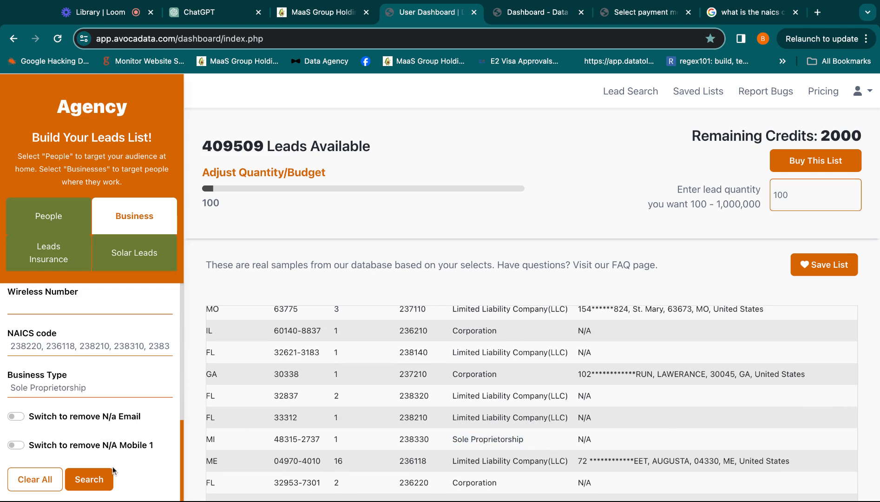
left_click(105, 479)
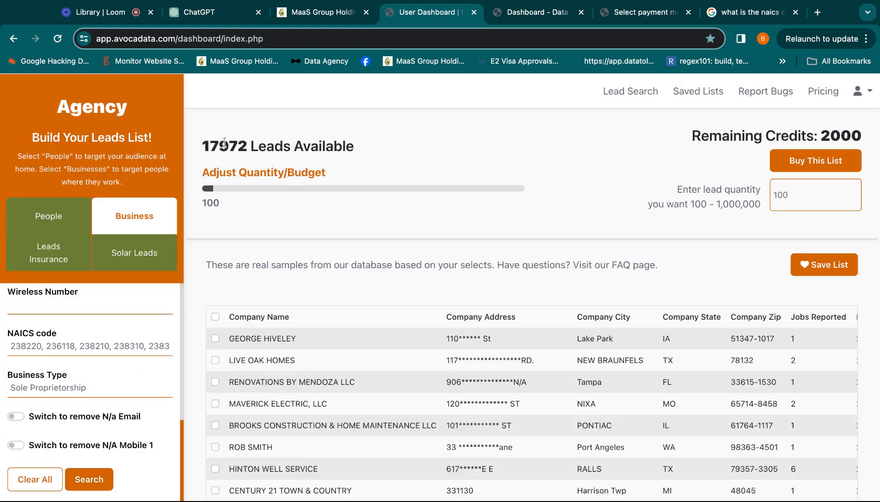
Examine the available lead count and the company, NAICS code, business type and registered address columns of the filtered results.
left_click_drag(217, 147, 196, 153)
scroll(508, 394, "right", 10)
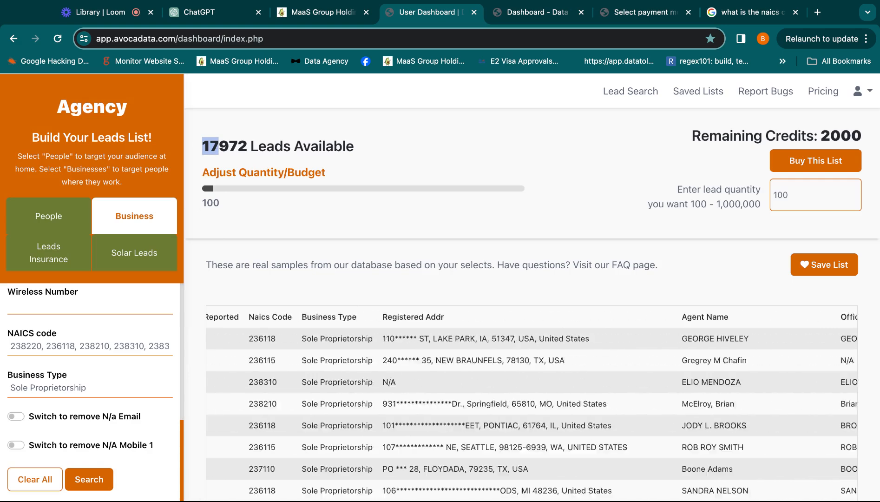
scroll(532, 405, "right", 3)
scroll(532, 405, "left", 10)
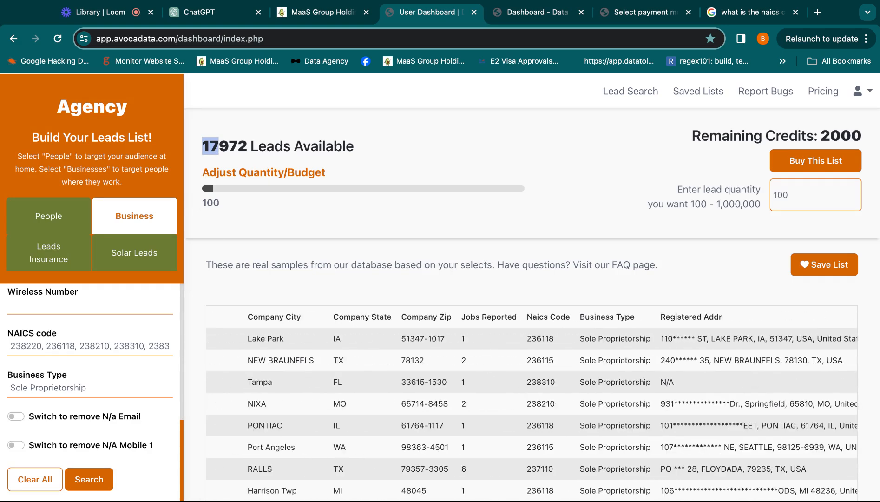
scroll(635, 356, "right", 3)
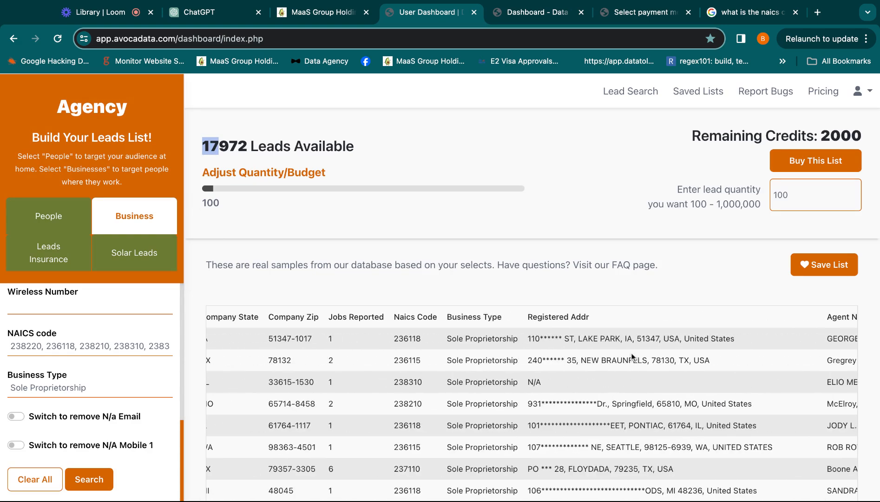
scroll(518, 357, "right", 1)
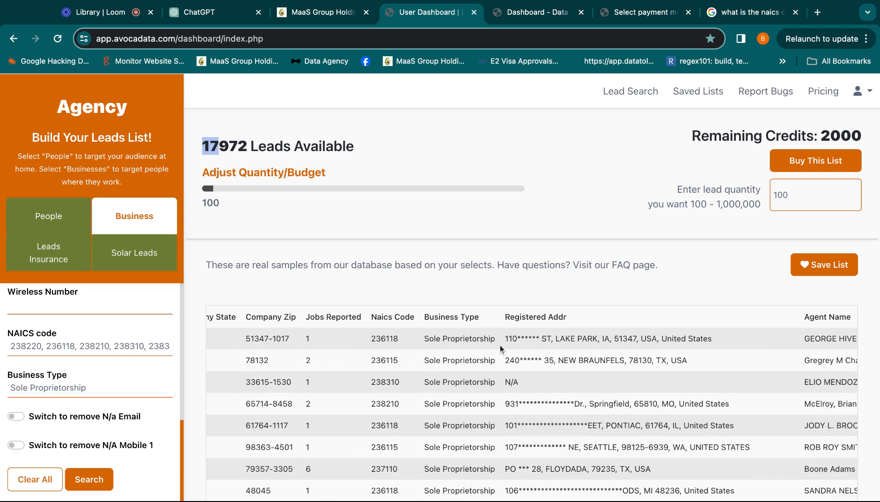
scroll(500, 346, "left", 10)
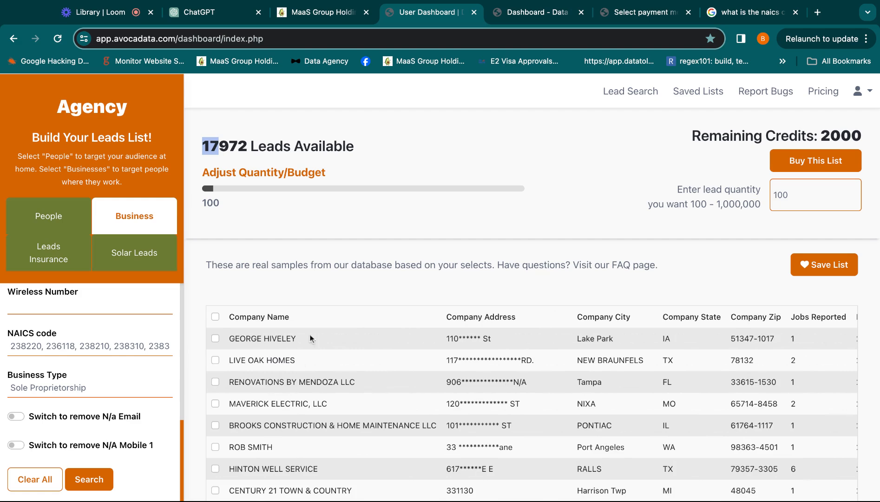
scroll(550, 345, "right", 10)
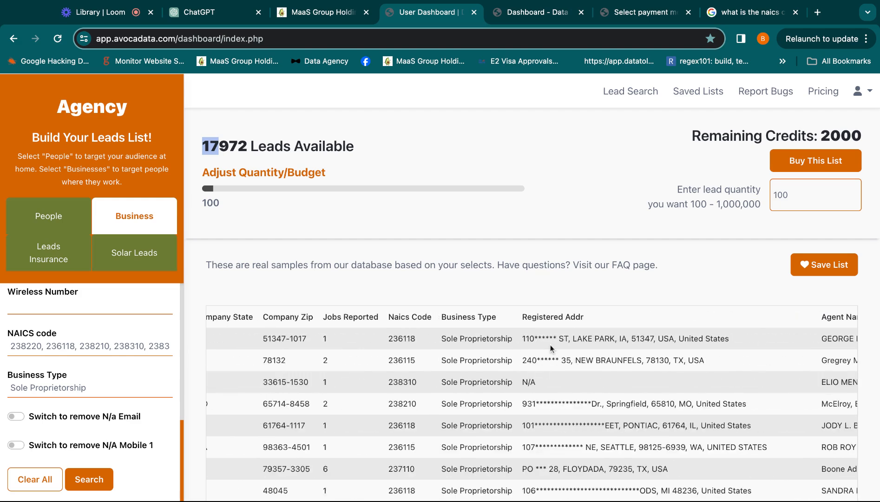
Examine the agent, officer, personal name, address, email and wireless columns of the sample leads.
scroll(550, 344, "right", 4)
left_click_drag(599, 338, 751, 399)
scroll(658, 345, "right", 5)
scroll(751, 399, "right", 3)
scroll(751, 399, "right", 9)
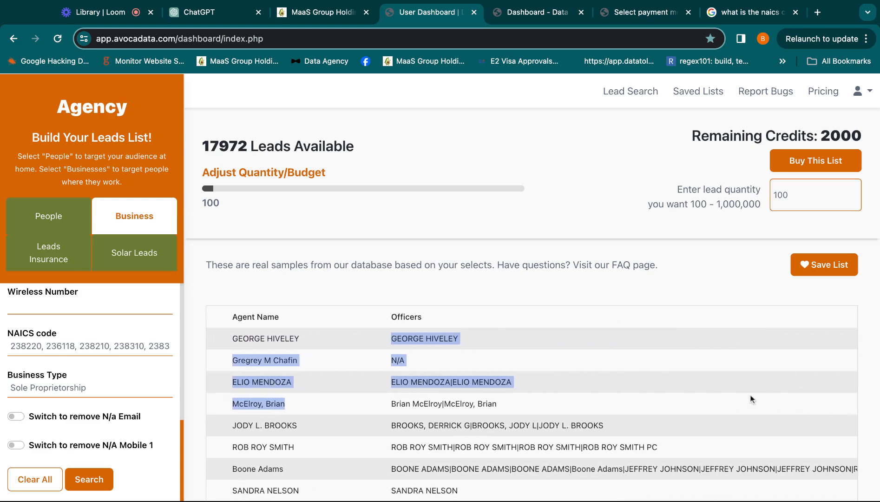
scroll(525, 410, "right", 9)
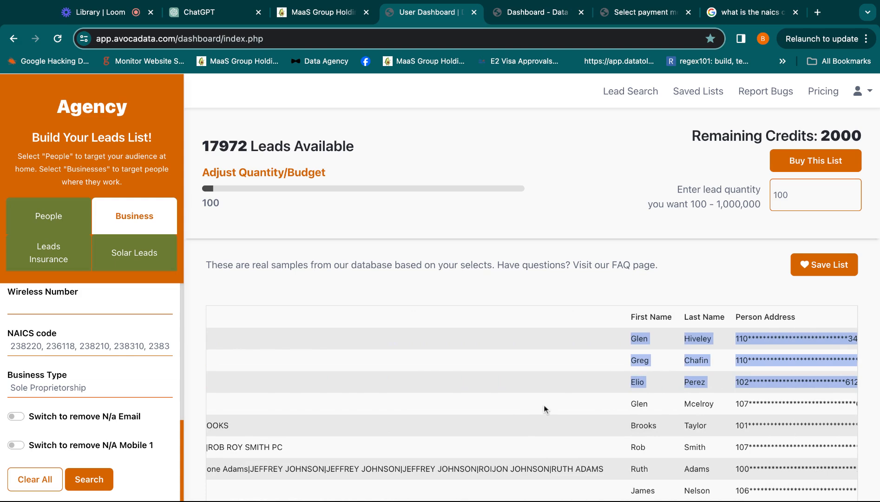
left_click(651, 390)
scroll(651, 390, "right", 9)
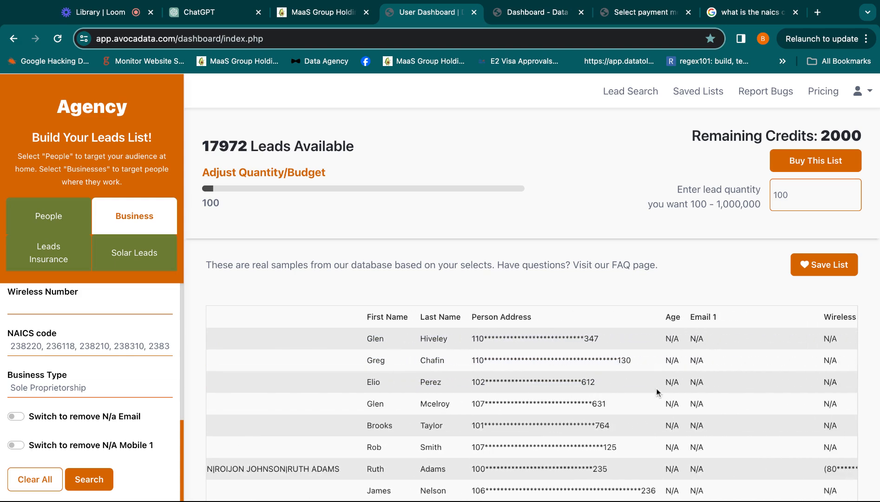
scroll(684, 381, "right", 2)
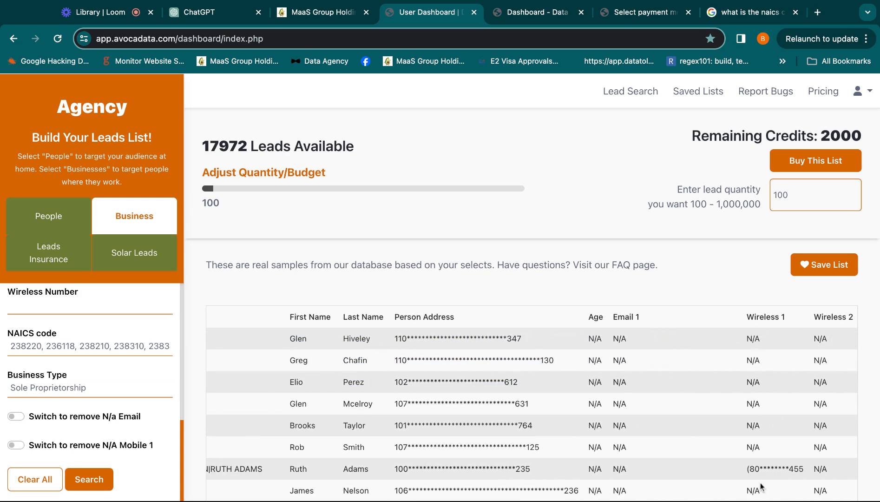
Exclude leads with no Mobile 1 number and rerun the business lead search.
left_click_drag(743, 318, 774, 318)
left_click(15, 444)
left_click(97, 476)
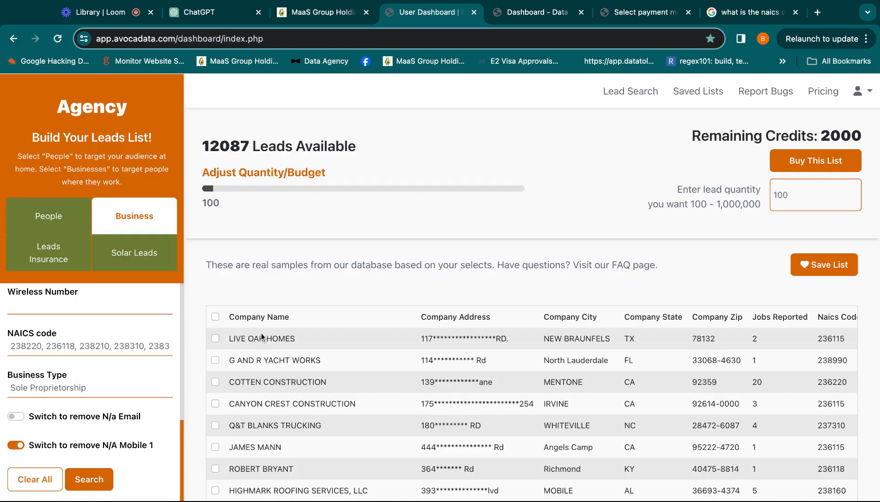
Examine the officers, emails and wireless numbers in the sample leads of the mobile-filtered results.
scroll(668, 369, "right", 5)
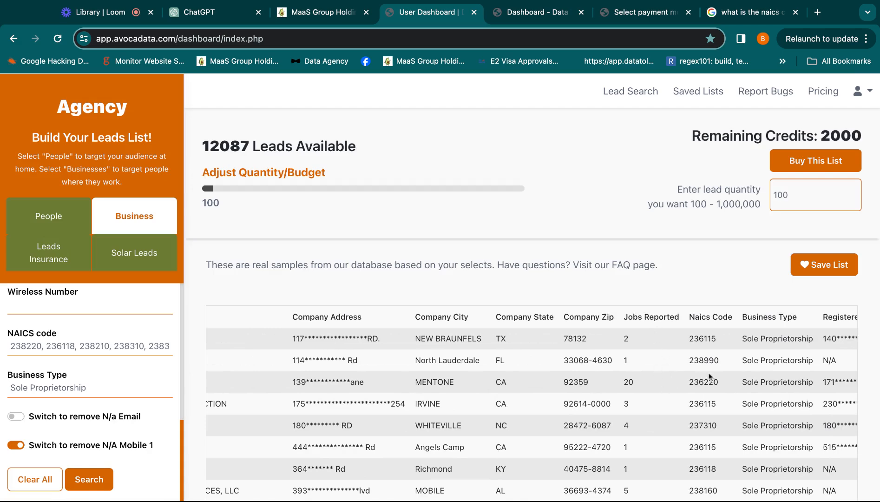
scroll(710, 376, "right", 5)
scroll(709, 376, "right", 10)
scroll(709, 376, "right", 10)
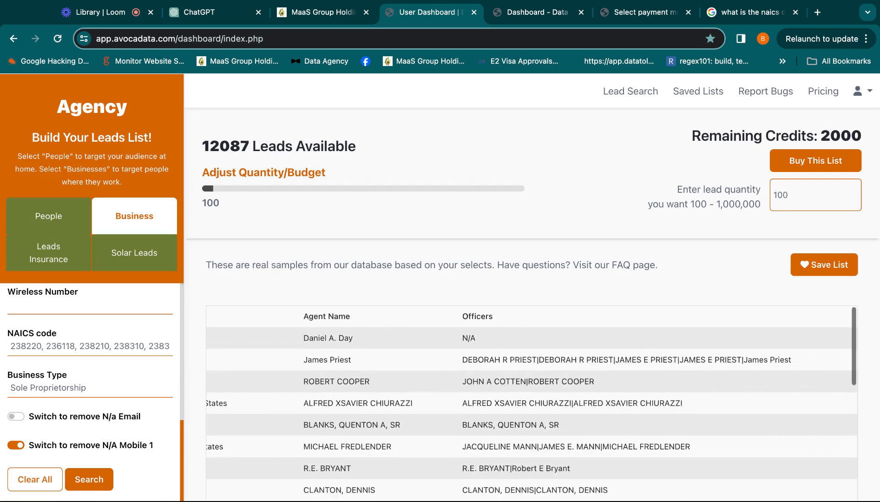
left_click_drag(489, 339, 557, 336)
scroll(782, 368, "right", 5)
scroll(784, 368, "right", 3)
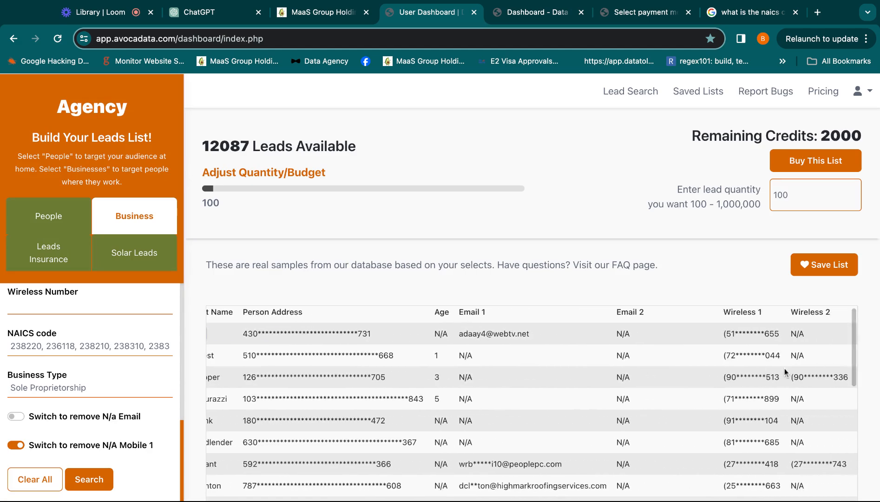
scroll(784, 368, "down", 4)
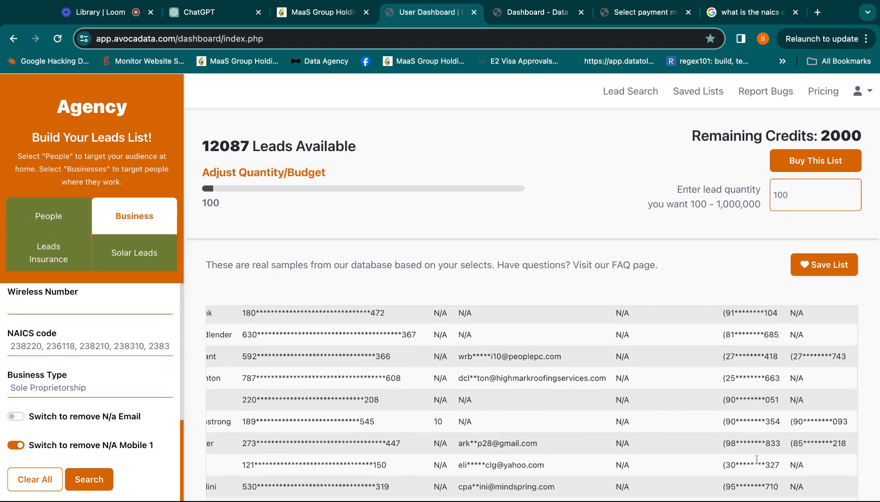
scroll(763, 382, "up", 5)
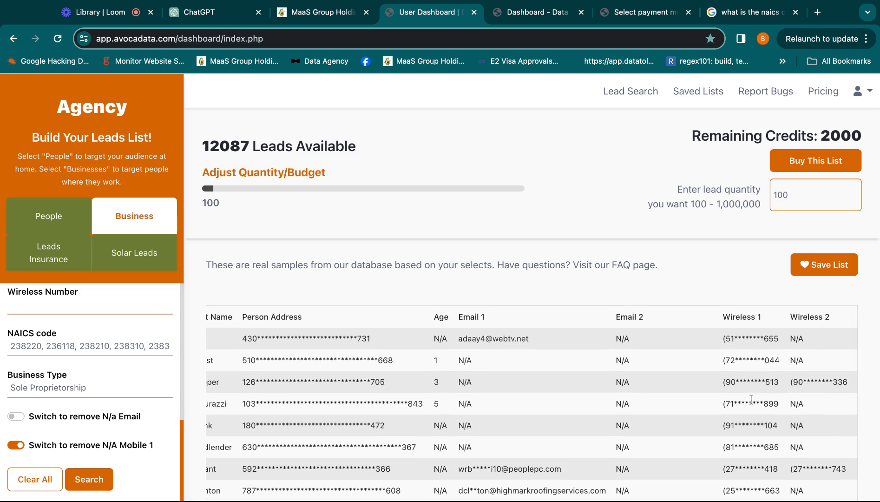
Compare the Wireless 1 to 4 columns with the landline columns in the sample leads.
triple_click(724, 317)
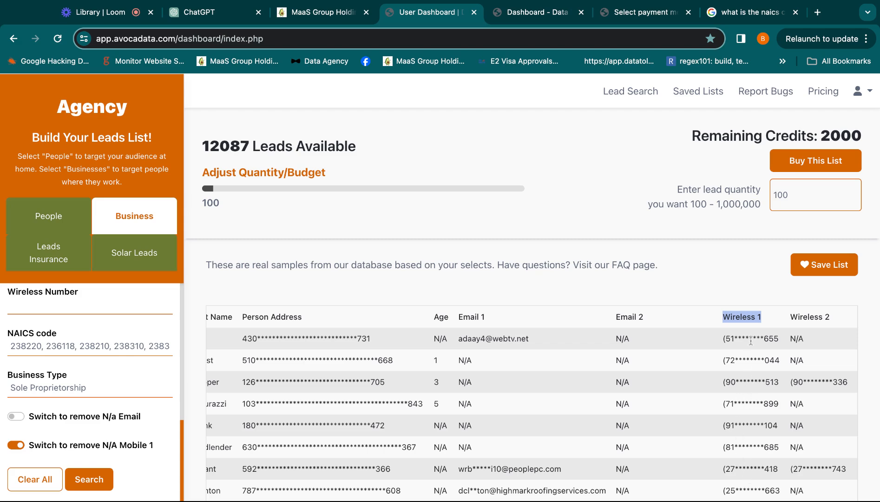
scroll(752, 395, "right", 3)
left_click_drag(702, 317, 863, 337)
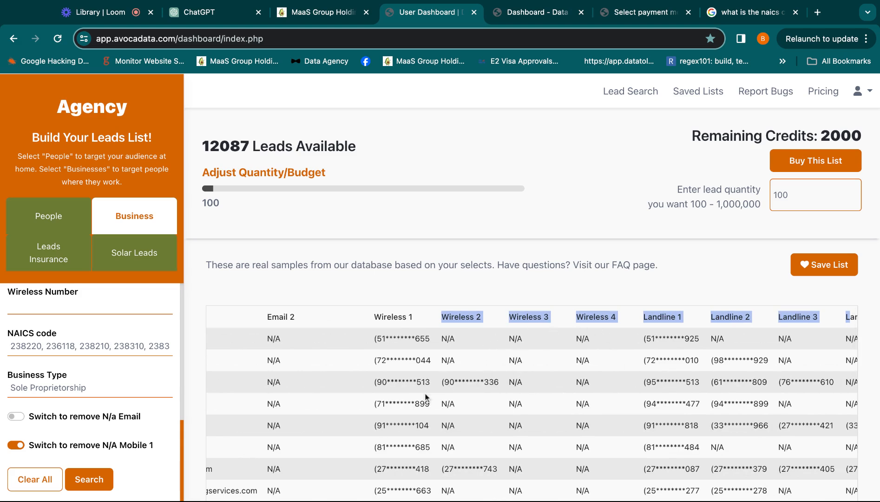
left_click(435, 310)
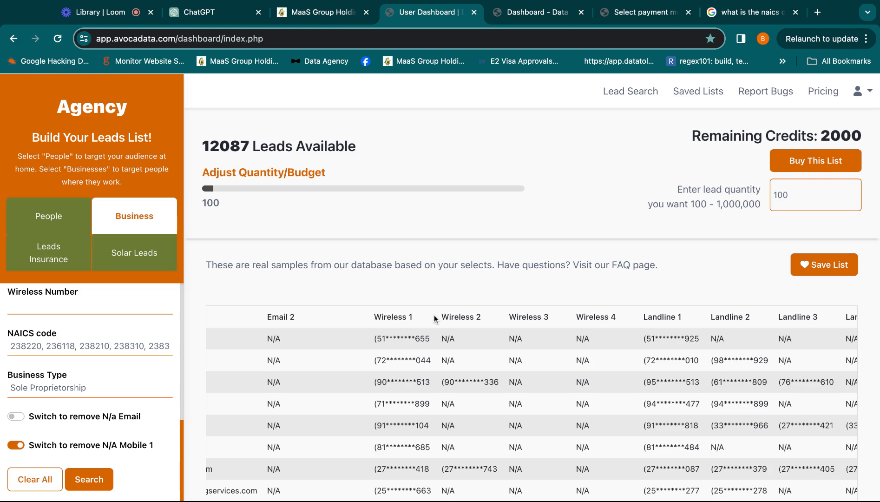
left_click_drag(435, 319, 463, 321)
left_click_drag(374, 322, 606, 388)
scroll(606, 388, "left", 2)
left_click(418, 330)
scroll(294, 326, "left", 3)
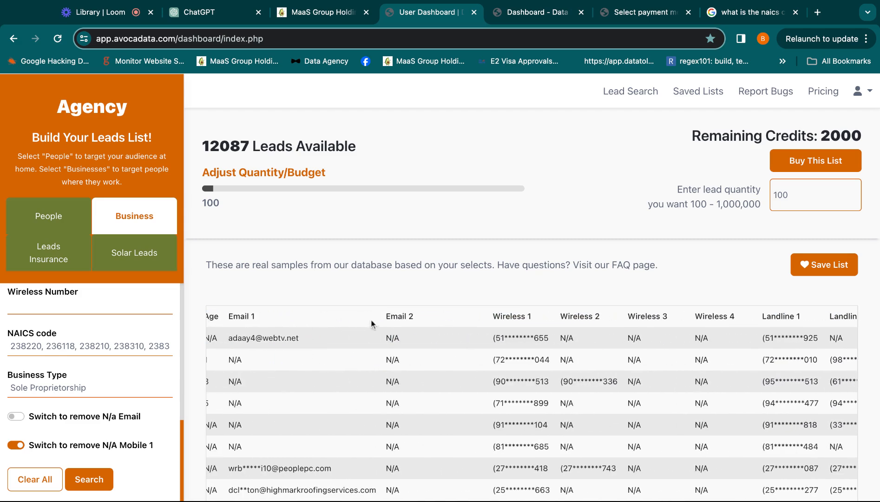
Review the remaining sample rows, the available lead count and the remaining credits.
scroll(410, 449, "down", 10)
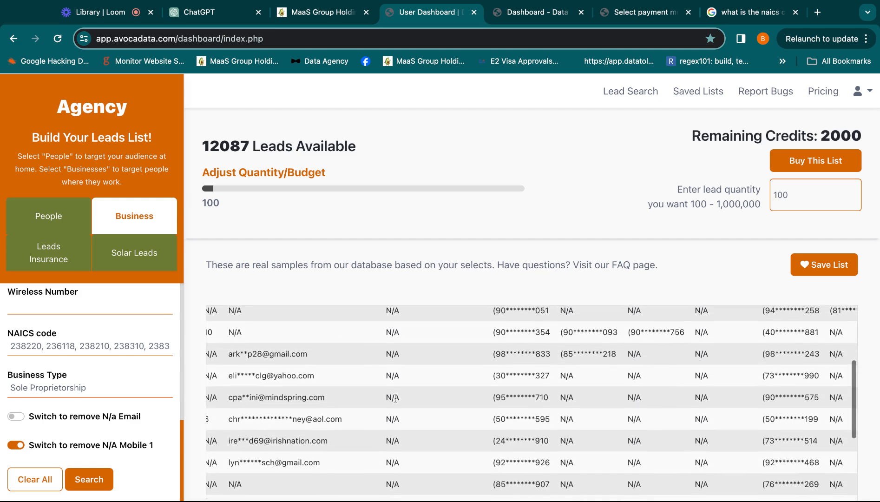
scroll(395, 398, "down", 3)
scroll(395, 398, "left", 5)
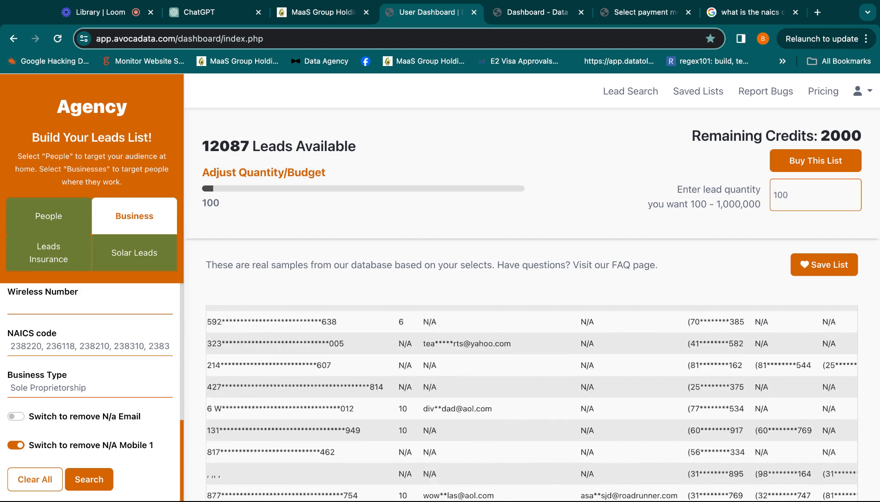
scroll(532, 404, "right", 10)
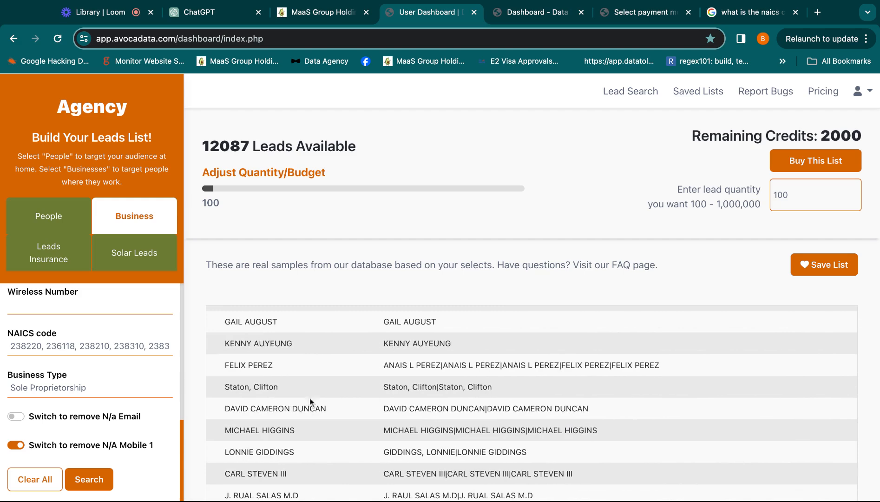
scroll(341, 372, "up", 3)
scroll(342, 371, "left", 10)
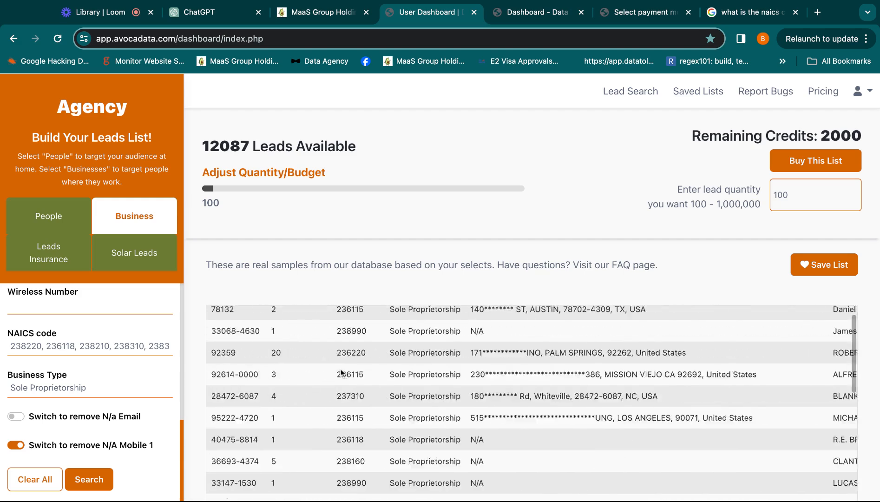
scroll(325, 376, "left", 5)
scroll(325, 376, "up", 1)
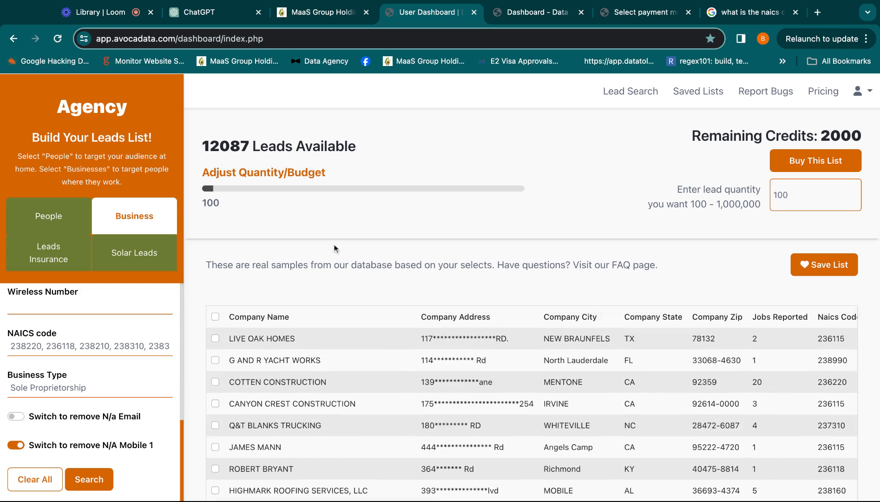
left_click_drag(202, 146, 230, 146)
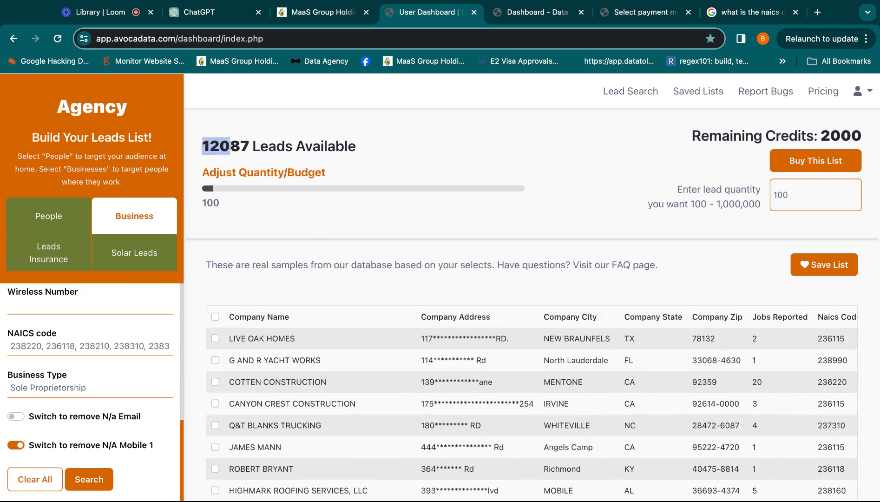
double_click(821, 135)
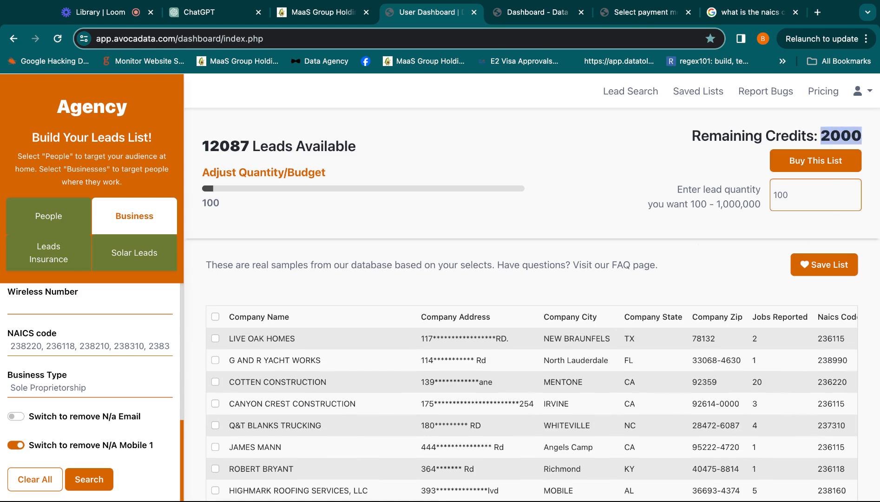
Save the search as "General Contractors , Sole Proprietorship / B2B List" with a list limit of 500.
left_click(813, 264)
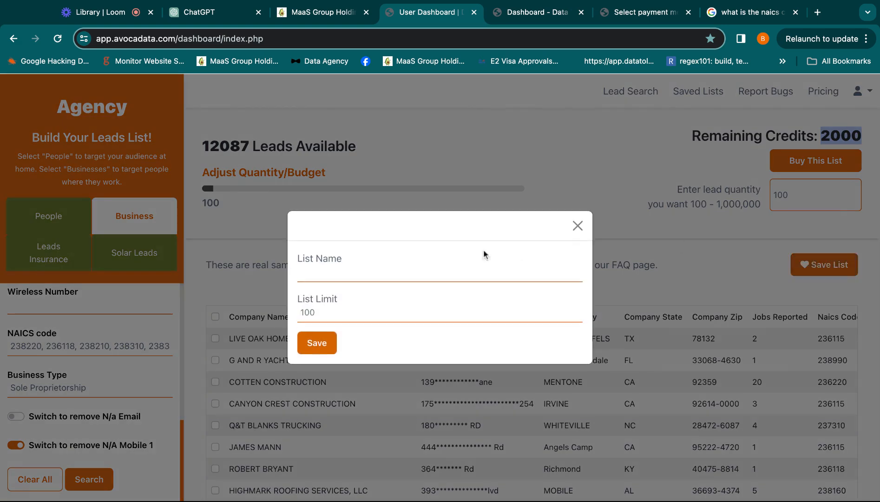
left_click(416, 274)
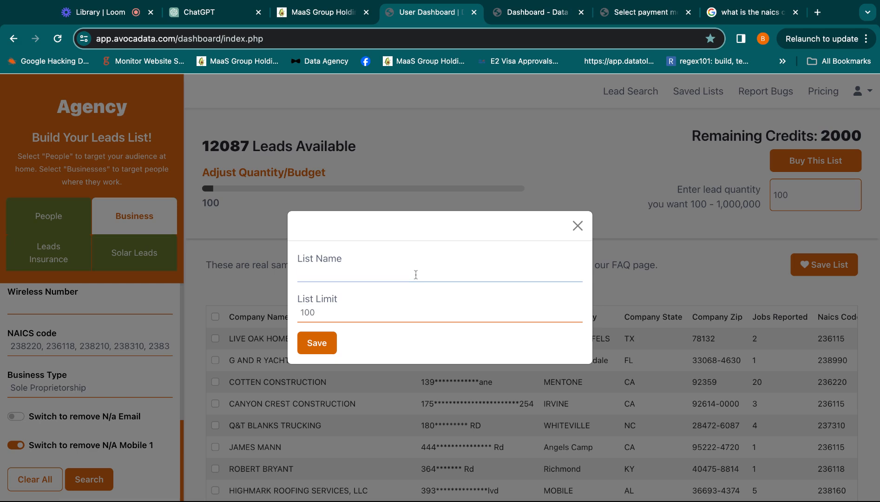
type("General Contractors , Sole Proprietorship / B2B List")
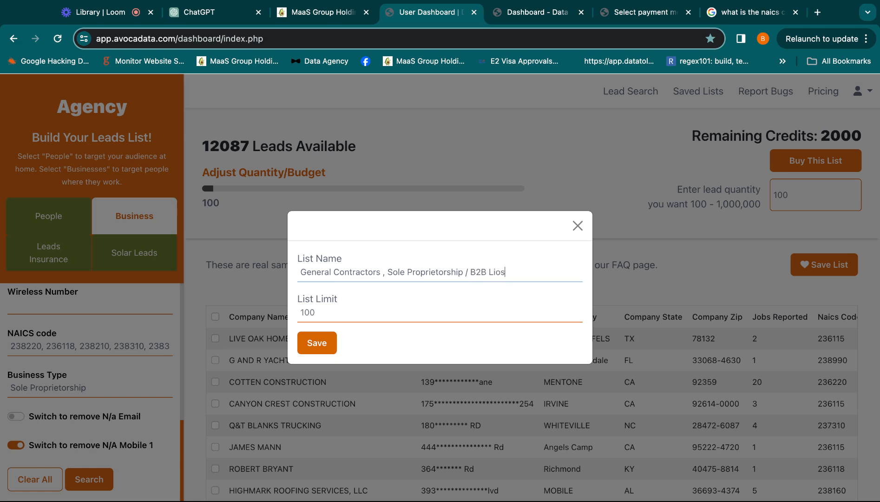
double_click(384, 319)
type("500")
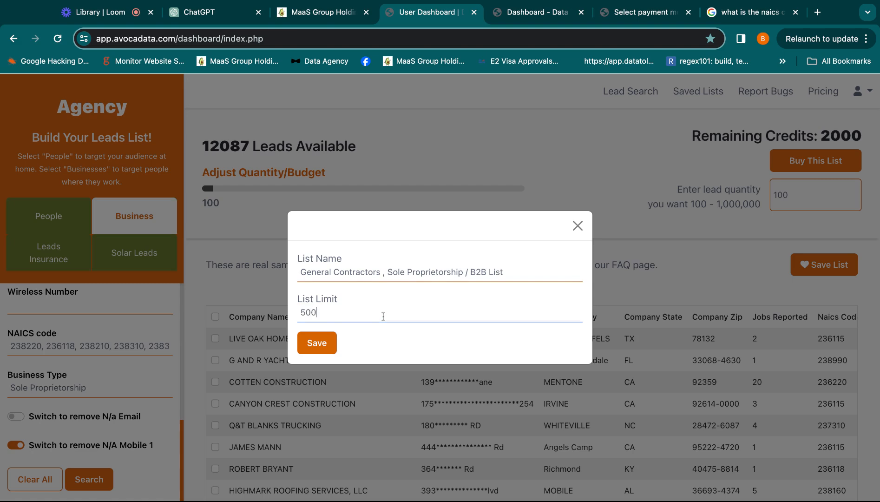
left_click(320, 342)
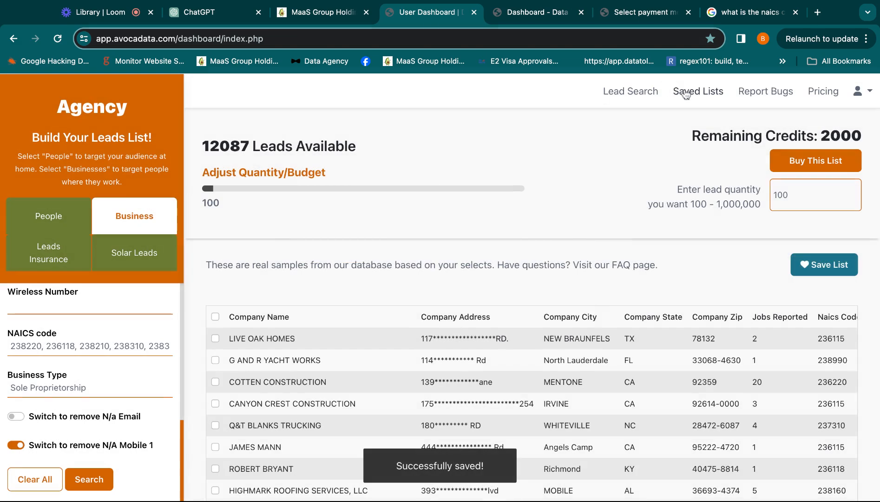
Open the saved lists and email the General Contractors , Sole Proprietorship / B2B List.
left_click(686, 94)
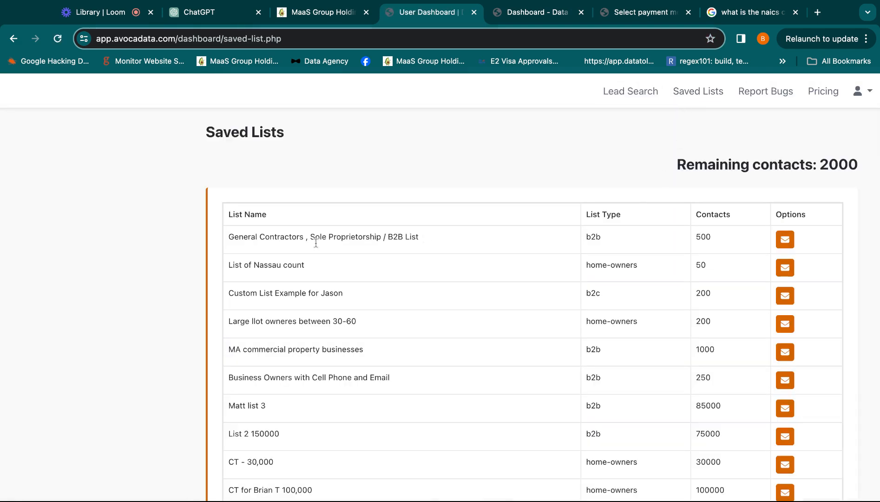
left_click_drag(228, 237, 416, 237)
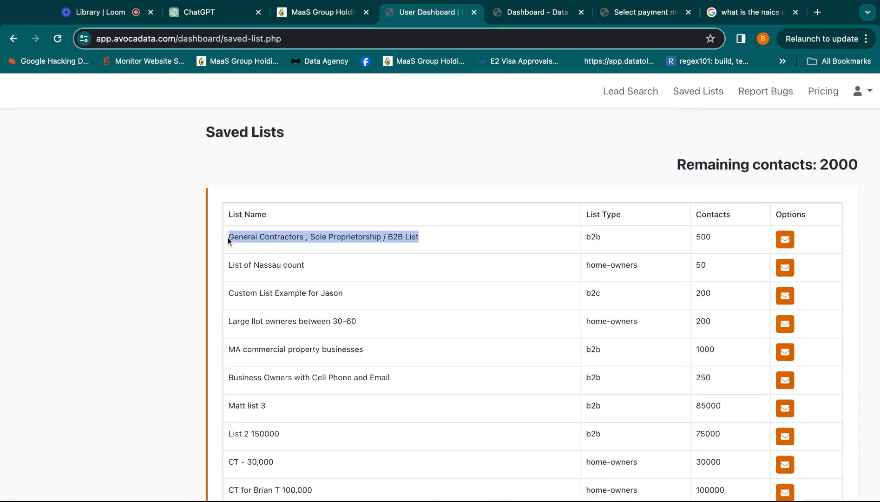
left_click(781, 243)
Open the account page to check the email address in the profile.
left_click(860, 98)
left_click(860, 98)
left_click(836, 127)
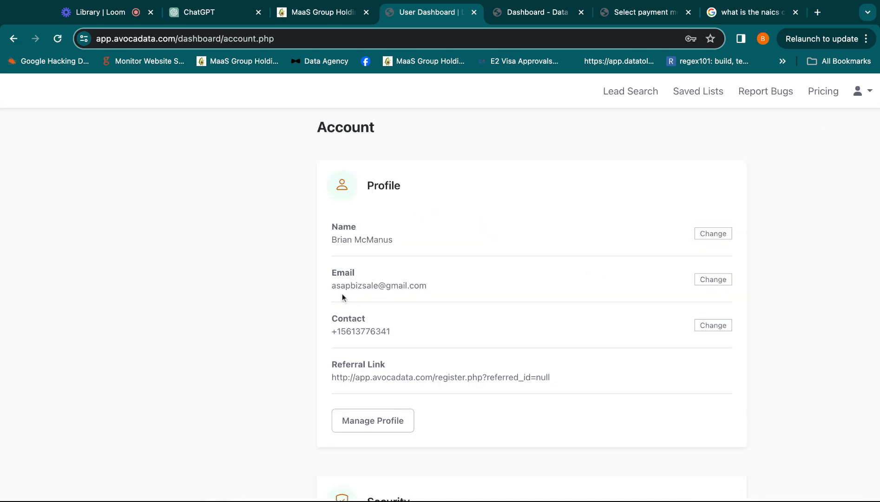
Switch to Gmail in a new tab and check which account is signed in against the profile email.
left_click_drag(321, 293, 408, 286)
left_click(819, 12)
key("Return")
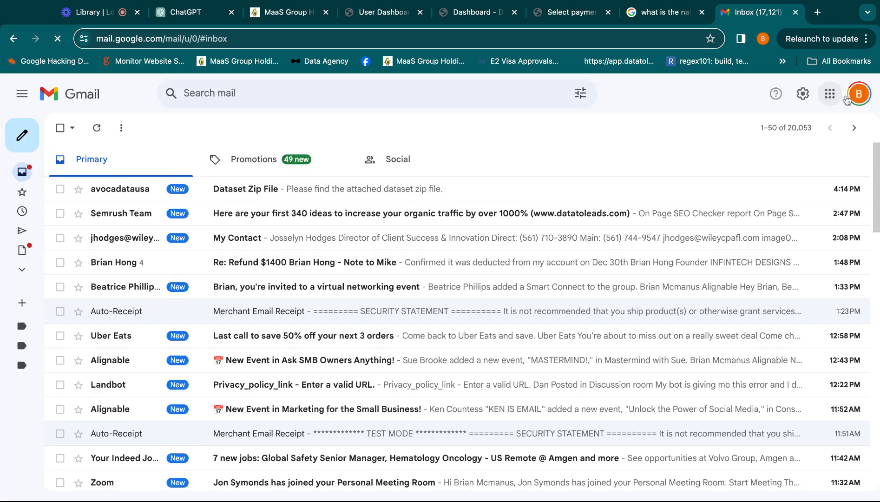
left_click(858, 96)
Open the Dataset Zip File email from the primary inbox and preview its dataset-b2b.zip attachment.
left_click(491, 175)
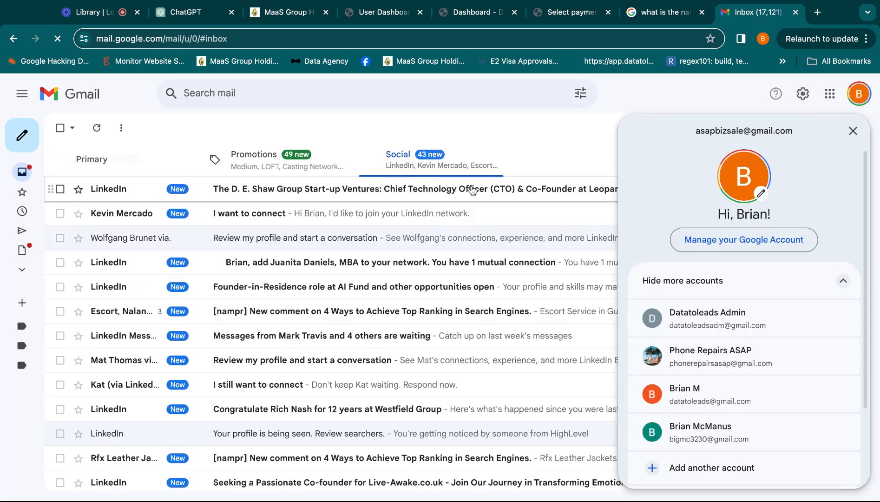
left_click(150, 175)
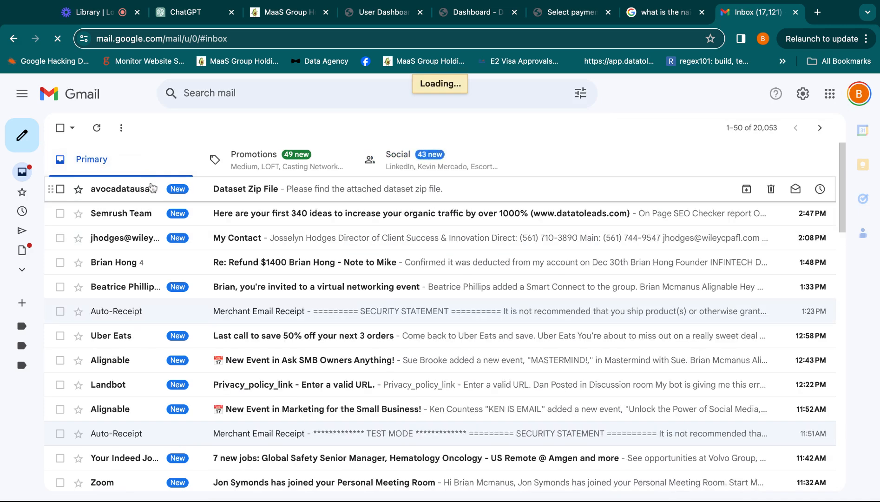
left_click(149, 187)
left_click(148, 293)
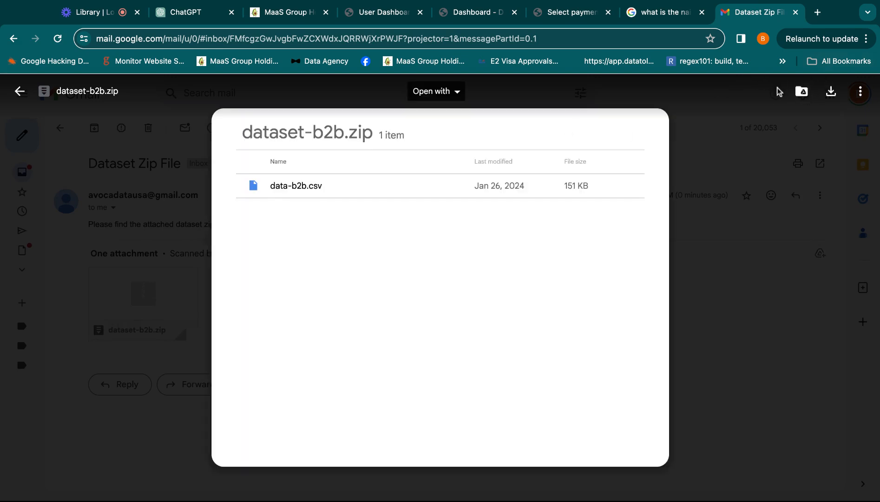
Save dataset-b2b.zip to Google Drive in a new My Drive folder named "Files from Avocadata".
left_click(804, 93)
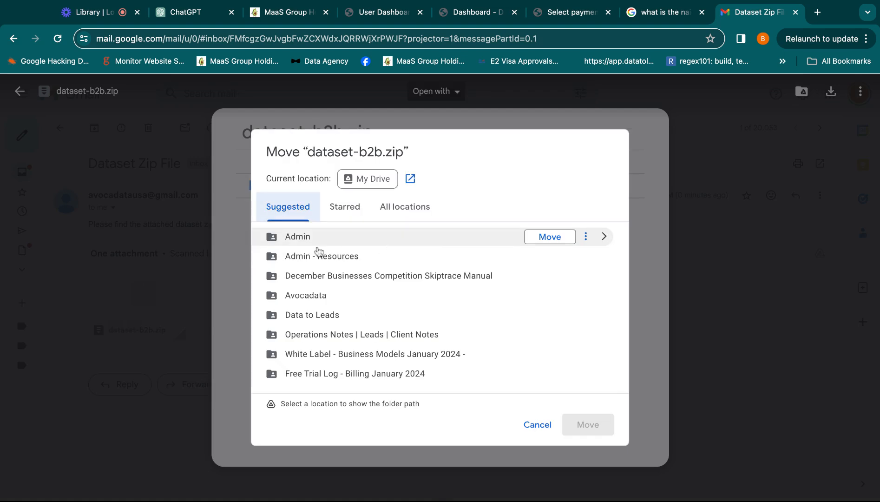
left_click(421, 210)
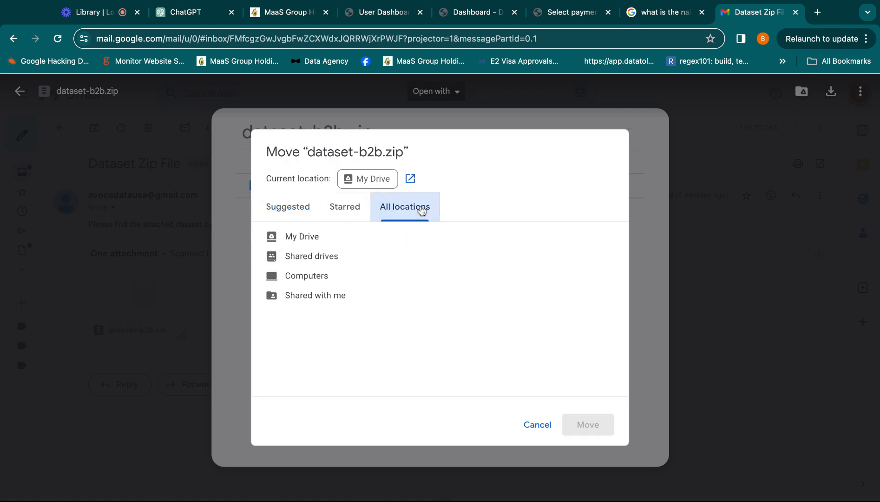
left_click(338, 236)
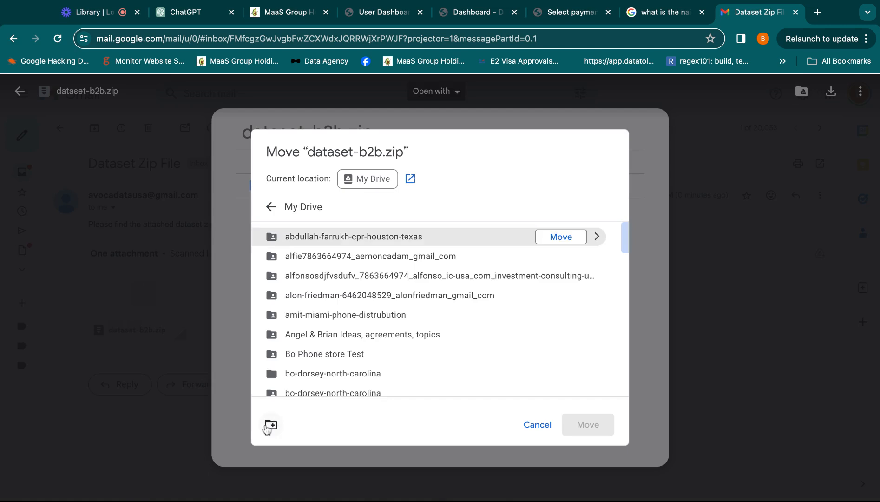
left_click(270, 425)
type("Files from Avocadata")
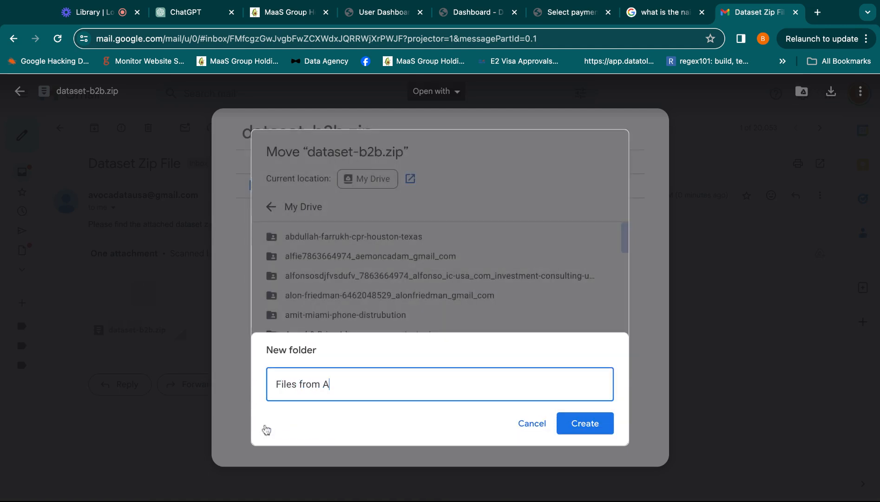
key("Return")
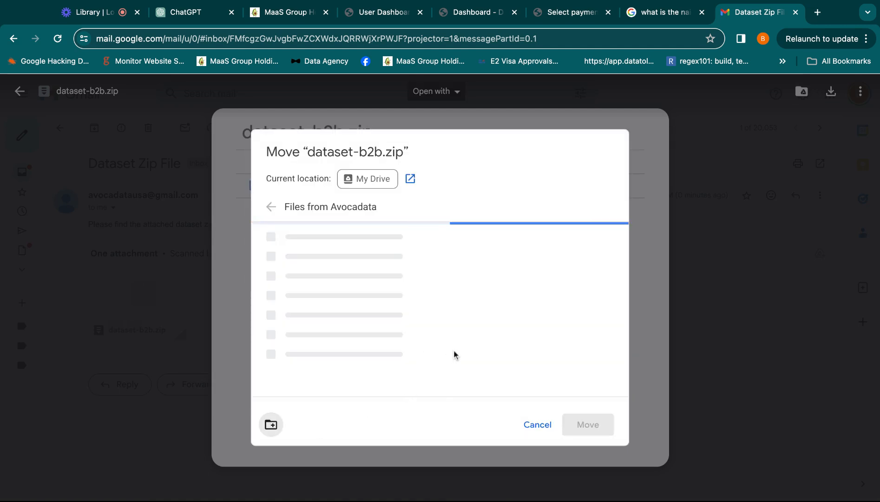
left_click(584, 424)
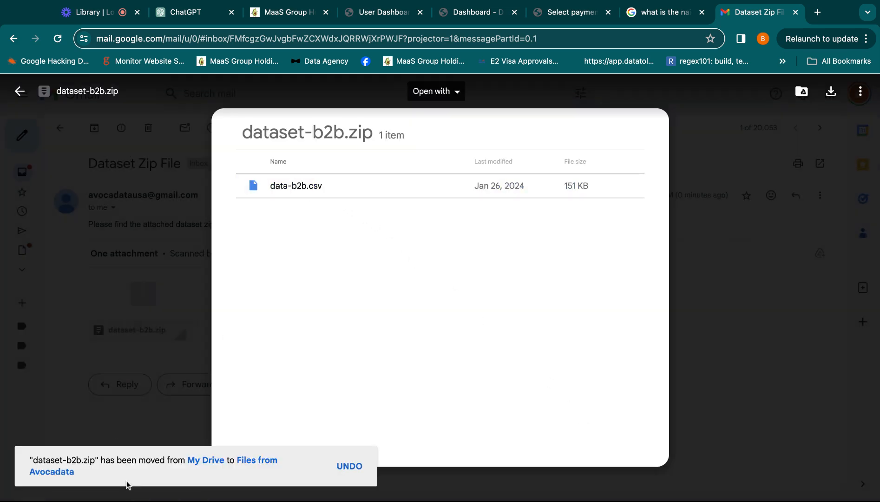
Switch to Google Drive and open the Files from Avocadata folder in My Drive.
left_click(207, 461)
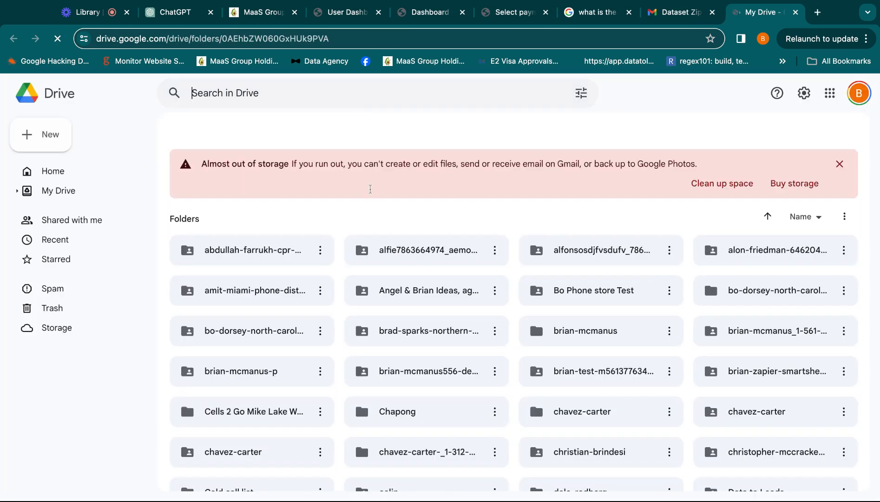
scroll(369, 232, "down", 5)
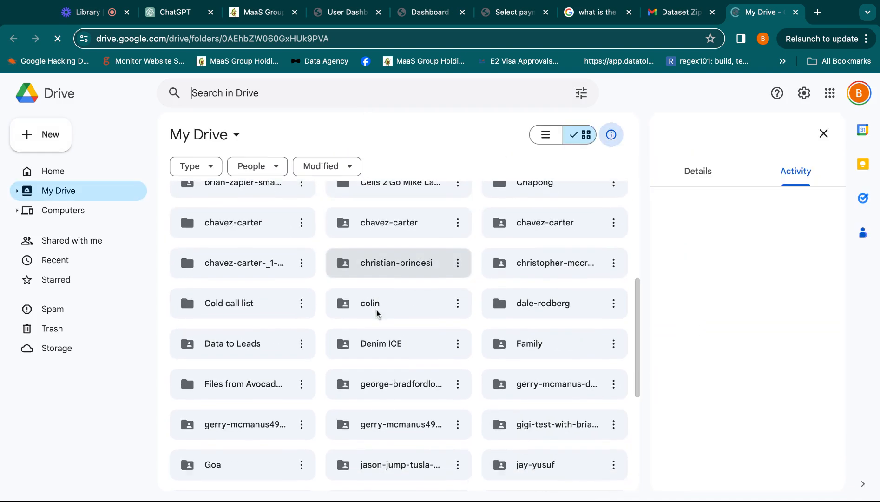
scroll(377, 313, "down", 4)
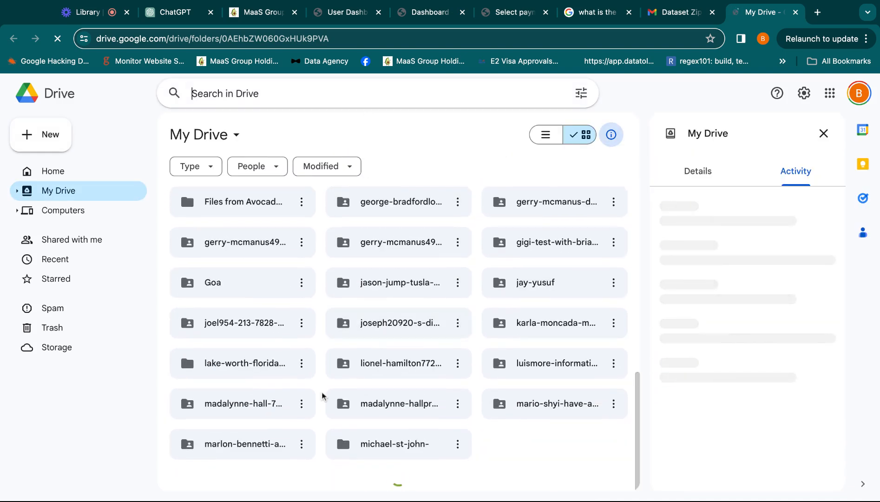
scroll(323, 395, "up", 3)
double_click(255, 305)
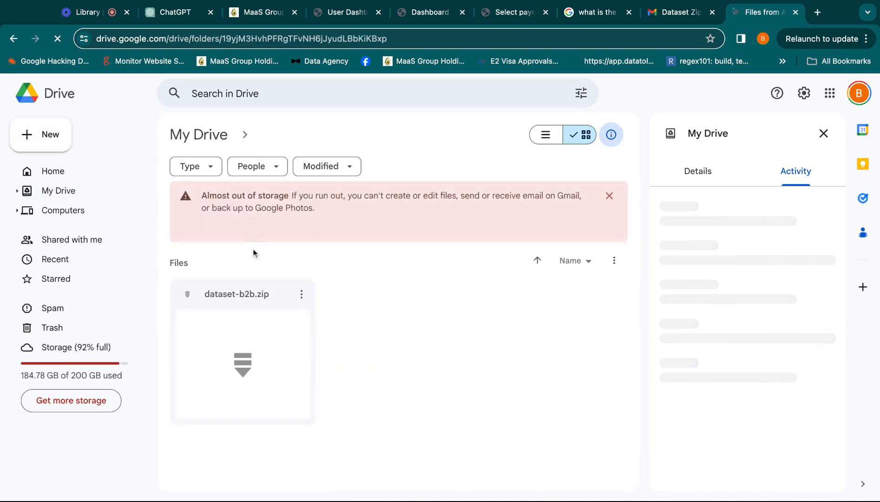
Extract dataset-b2b.zip to Google Drive with ZIP Extractor and open the extracted data-b2b.csv file.
left_click(302, 294)
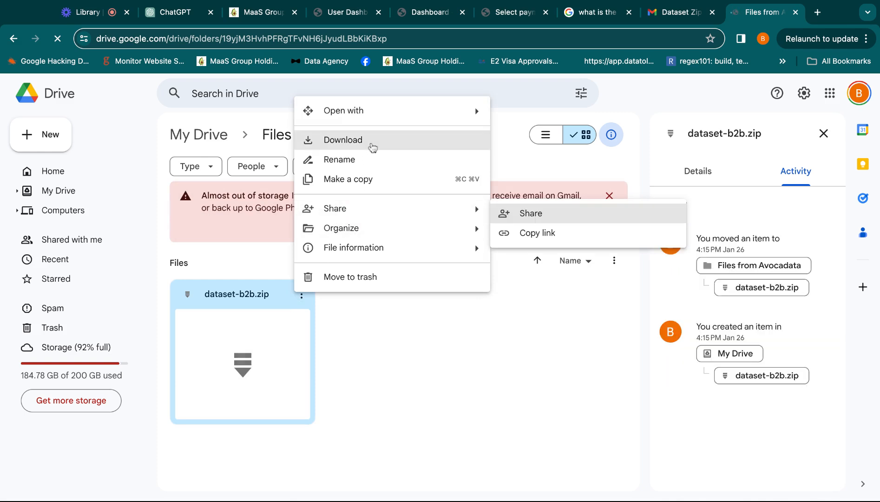
mouse_move(485, 111)
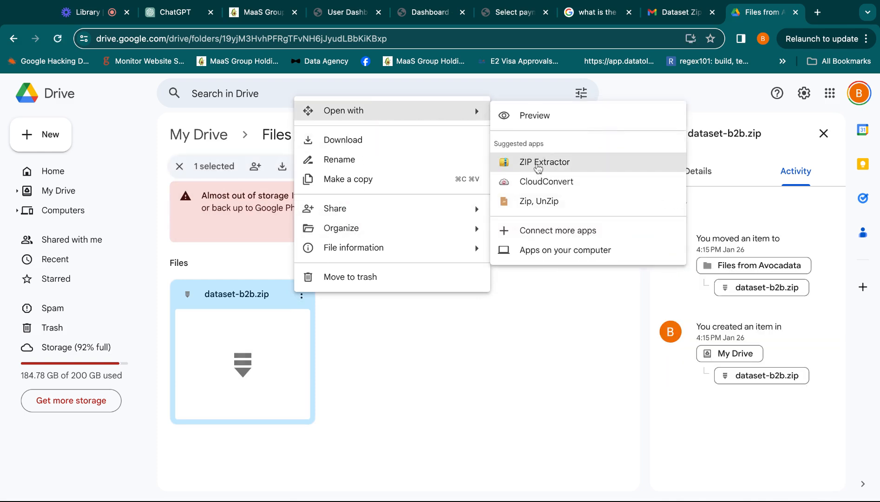
left_click(538, 163)
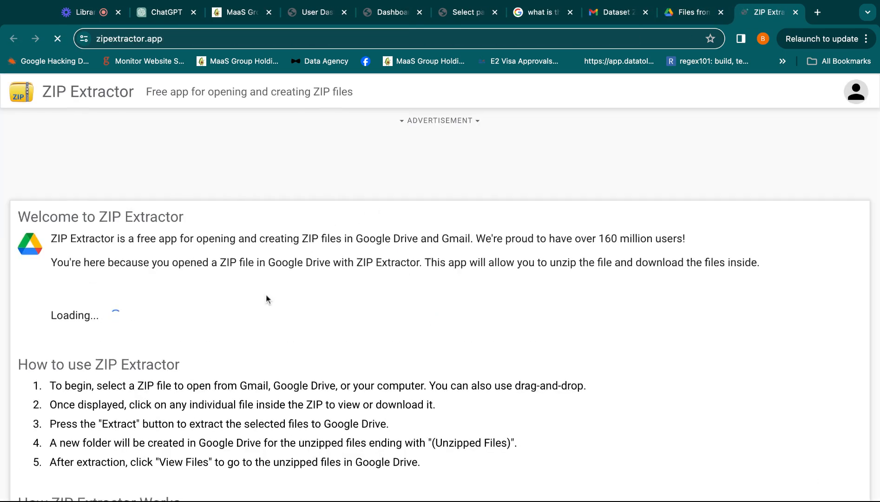
left_click(138, 318)
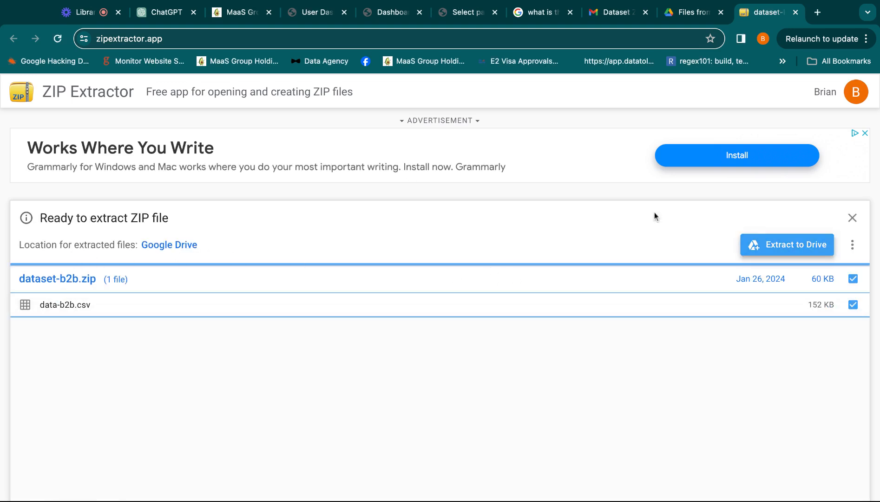
left_click(774, 246)
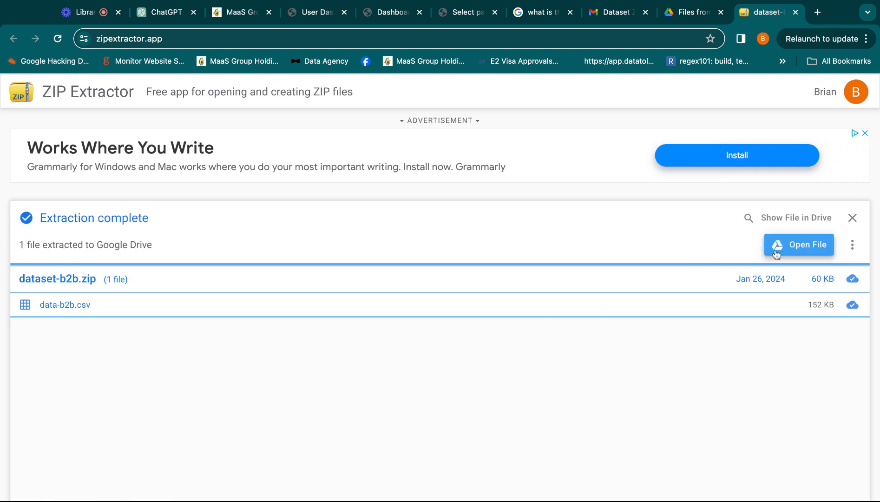
left_click(767, 250)
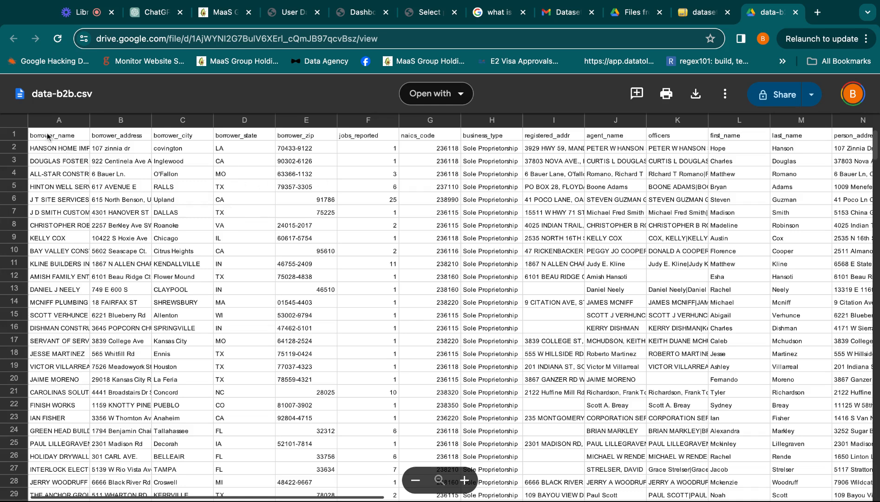
Examine the borrower name, NAICS code and business type columns of data-b2b.csv.
left_click(56, 122)
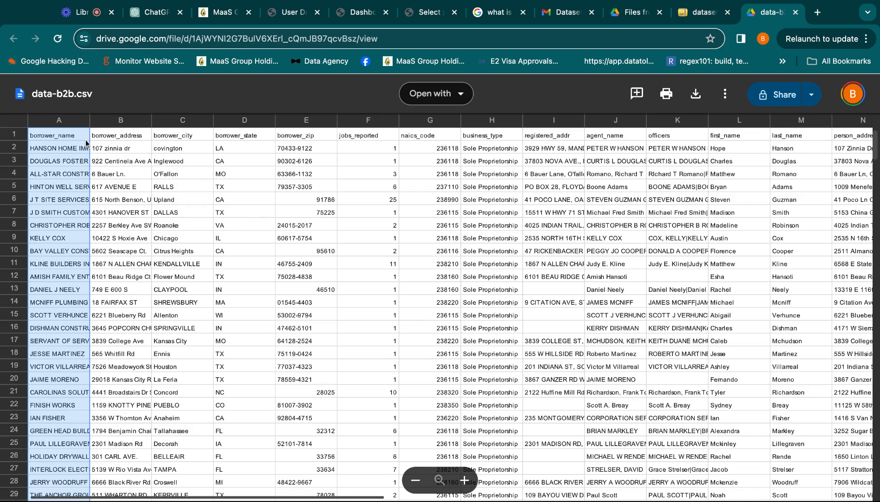
left_click(444, 153)
key("shift+Down")
key("shift+Down")
key("shift+Down")
key("shift+Down")
key("shift+Down")
key("shift+Down")
key("shift+Down")
key("shift+Down")
key("shift+Down")
key("shift+Down")
key("shift+Down")
key("shift+Down")
key("shift+Down")
key("shift+Down")
key("shift+Down")
key("shift+Down")
key("shift+Down")
key("shift+Down")
key("shift+Down")
key("shift+Down")
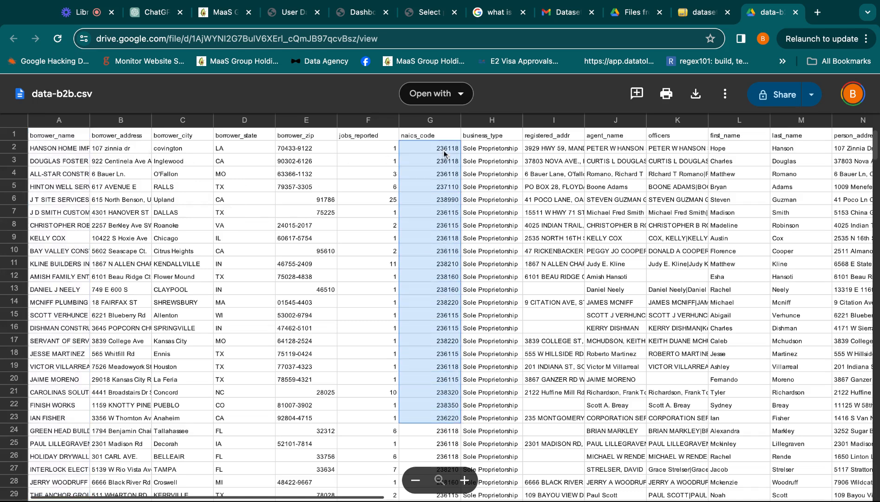
left_click(486, 150)
key("shift+Down")
key("shift+Down")
key("shift+Down")
key("shift+Down")
key("shift+Down")
key("shift+Down")
key("shift+Down")
key("shift+Down")
key("shift+Down")
key("shift+Down")
key("shift+Down")
key("shift+Down")
key("shift+Down")
key("shift+Down")
key("shift+Down")
key("shift+Down")
key("shift+Down")
key("shift+Down")
key("shift+Down")
key("shift+Down")
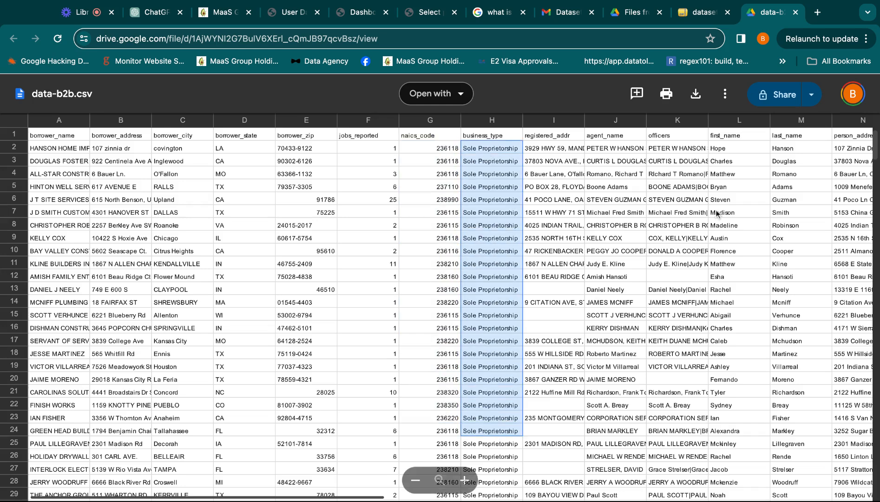
Examine the officers, first name and last name columns of data-b2b.csv, and close the file.
left_click(669, 158)
key("shift+Right")
key("shift+Right")
key("shift+Right")
key("shift+Down")
key("shift+Down")
key("shift+Down")
key("shift+Down")
key("shift+Down")
key("shift+Down")
key("shift+Down")
scroll(591, 256, "left", 1)
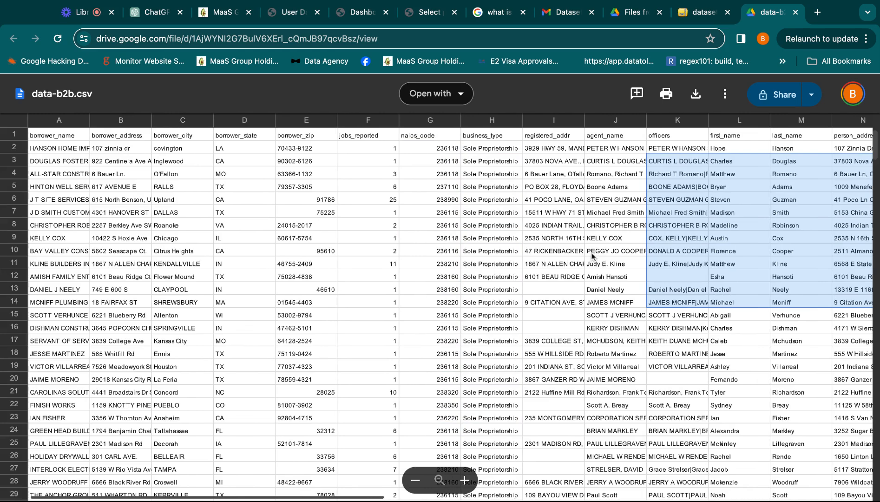
scroll(384, 271, "down", 3)
scroll(384, 271, "up", 3)
left_click(796, 13)
left_click(385, 12)
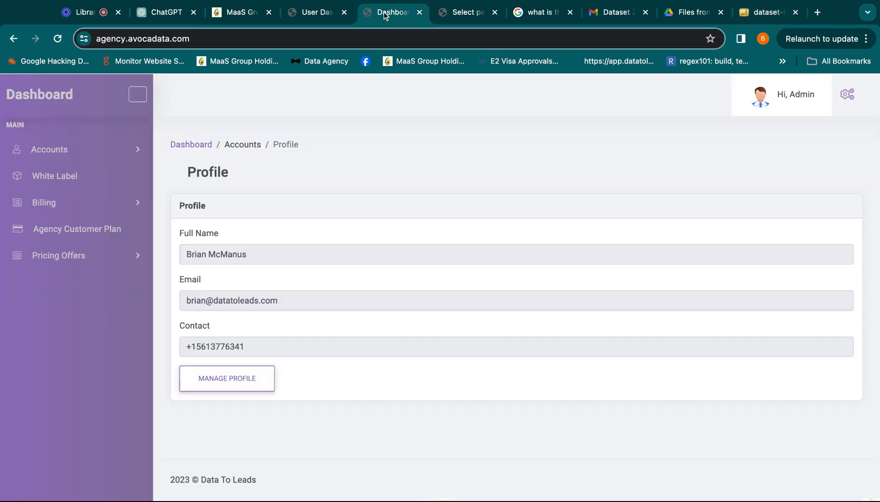
left_click(474, 14)
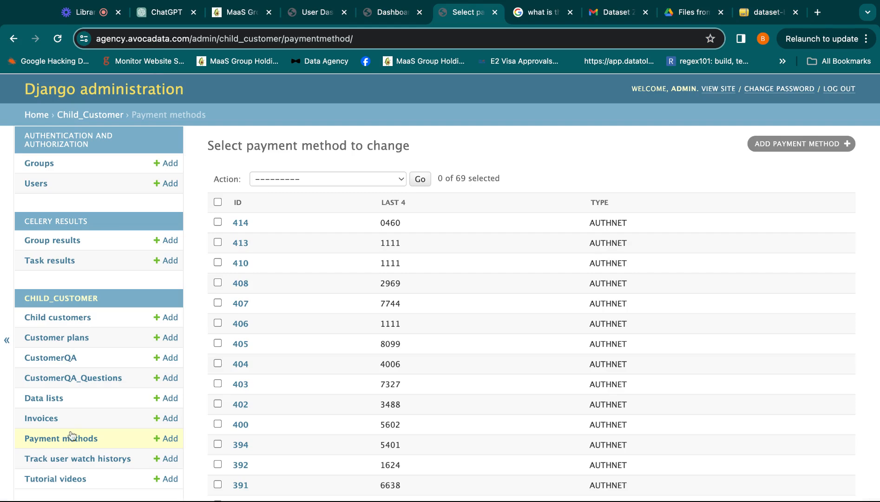
left_click(534, 14)
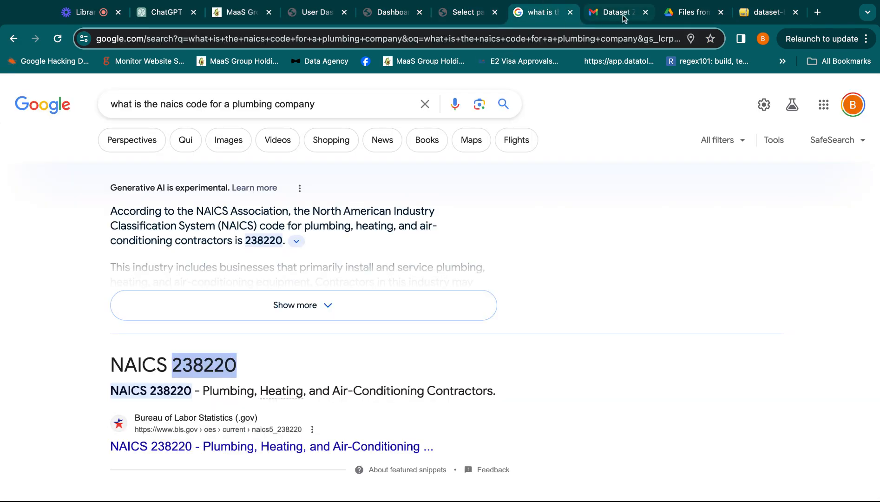
left_click(225, 13)
Return to the Avocadata user dashboard and open the lead search for business leads.
left_click(314, 14)
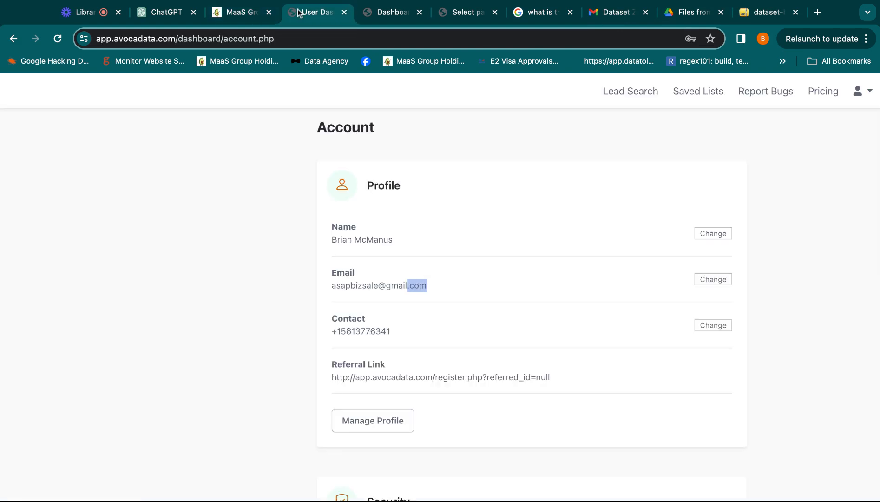
left_click(644, 89)
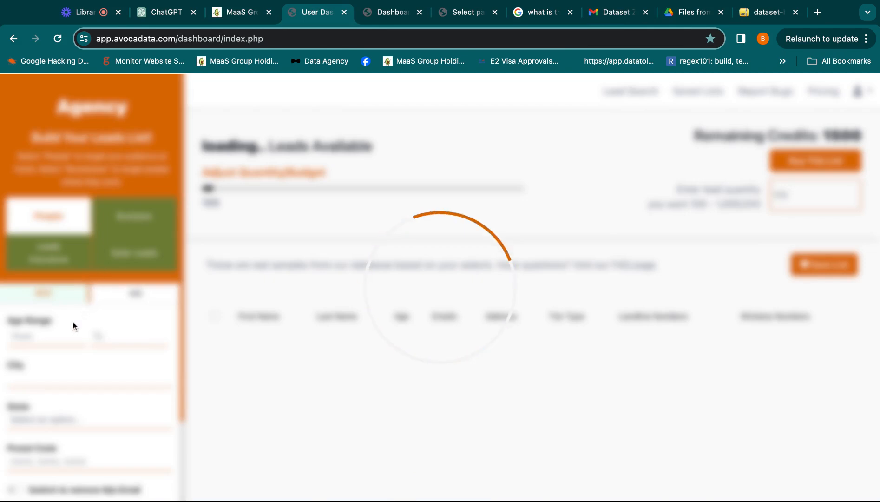
left_click(121, 303)
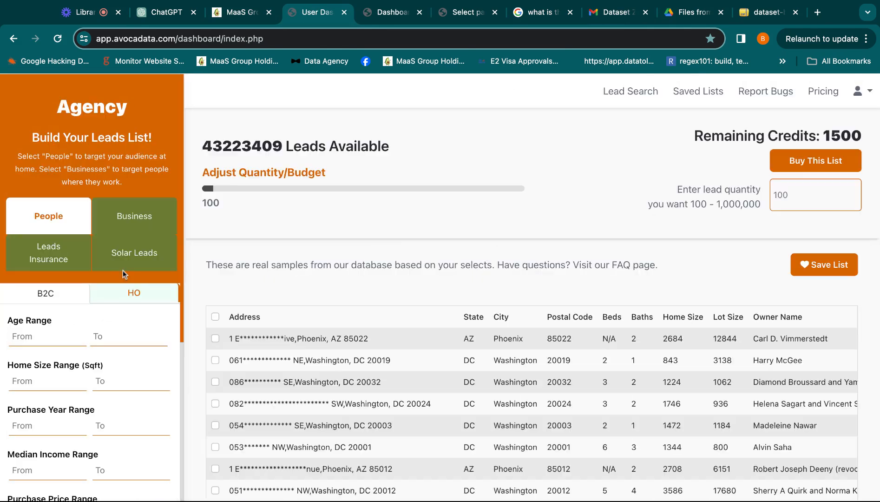
left_click(141, 218)
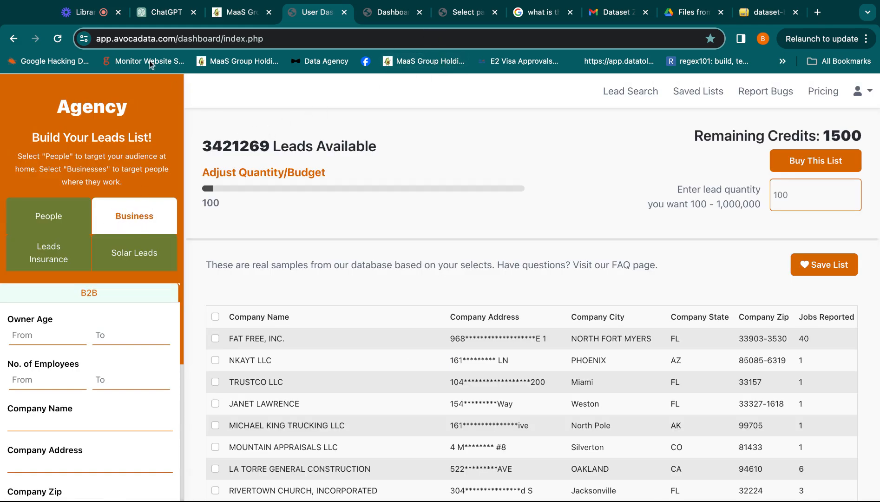
left_click(115, 40)
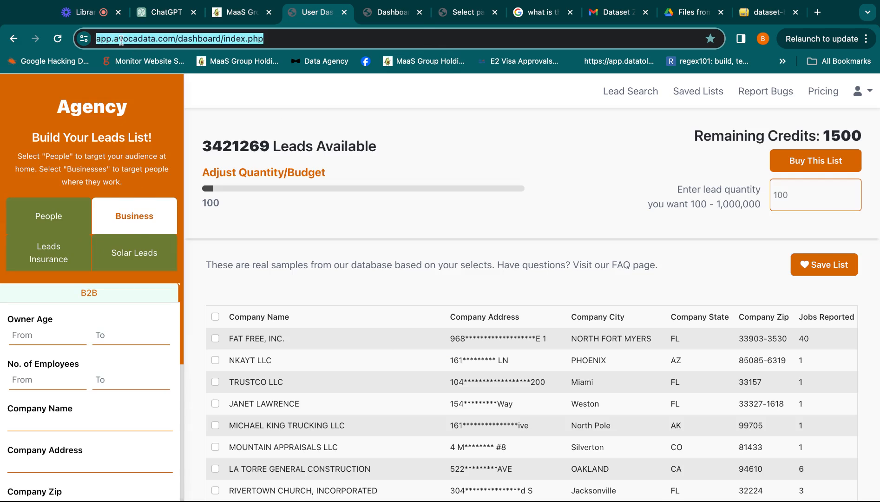
left_click(162, 38)
left_click_drag(184, 38, 95, 39)
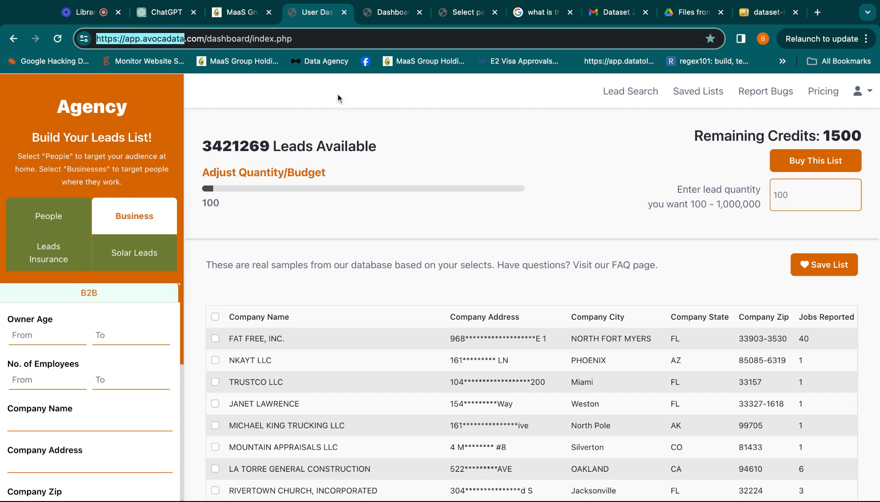
Switch to the agency dashboard and open the Profile page under Accounts.
left_click(377, 18)
left_click(118, 149)
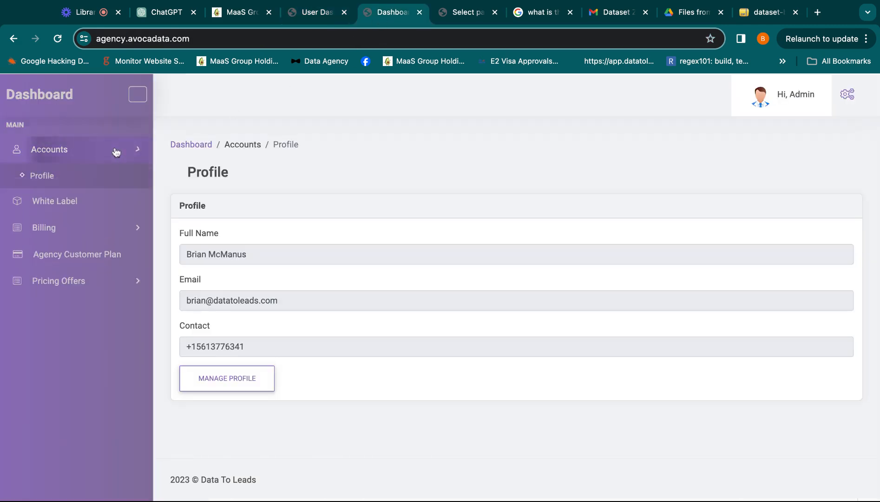
left_click(111, 174)
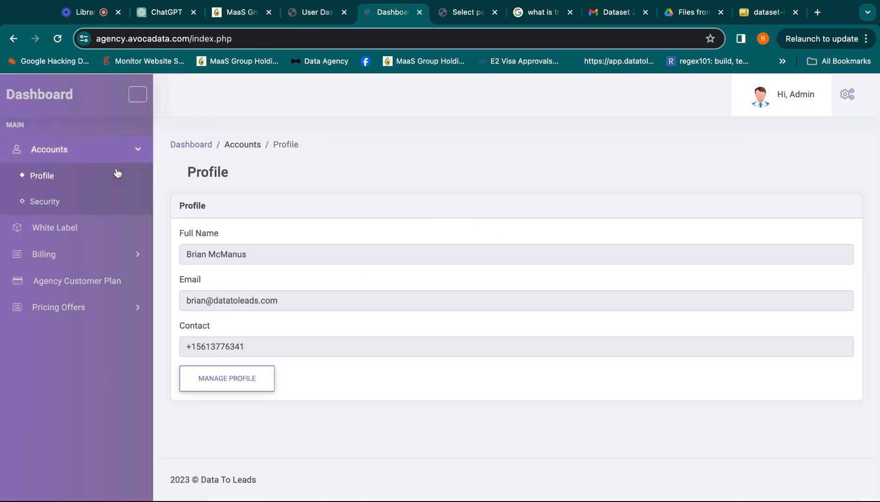
Review the agency's White Label settings and the Customer Groups list under Pricing Offers.
left_click(110, 227)
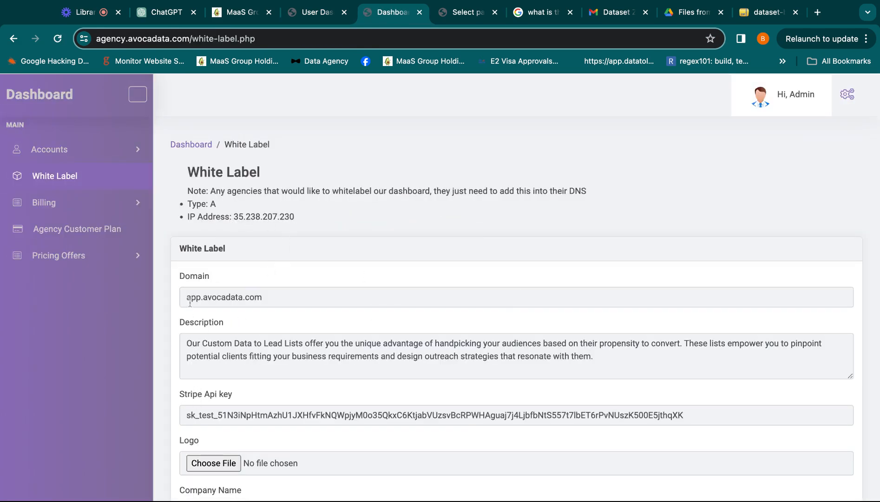
scroll(209, 364, "down", 6)
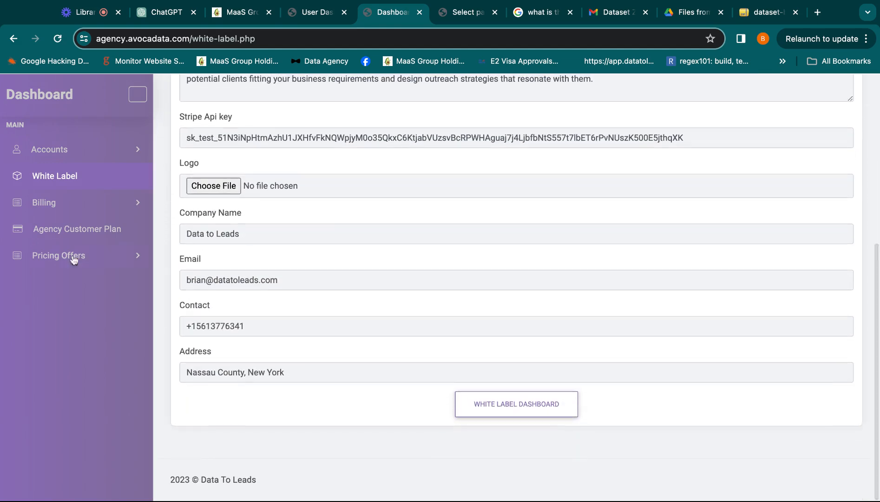
left_click(73, 259)
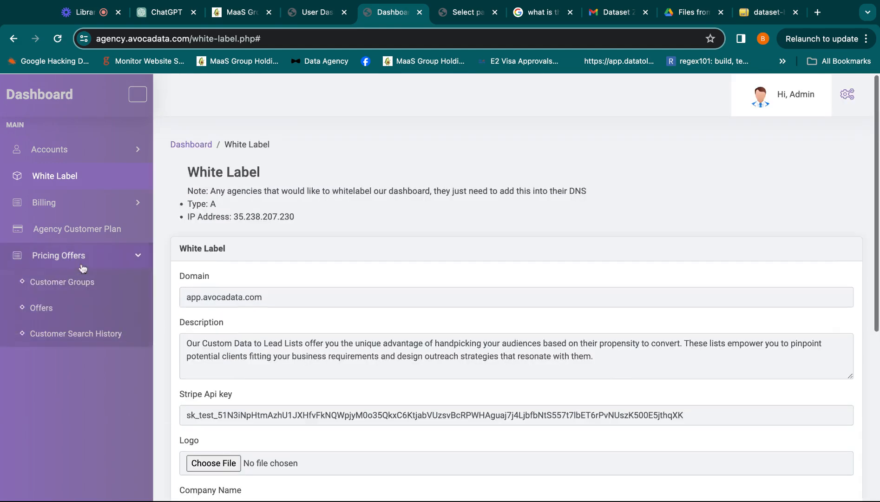
left_click(79, 279)
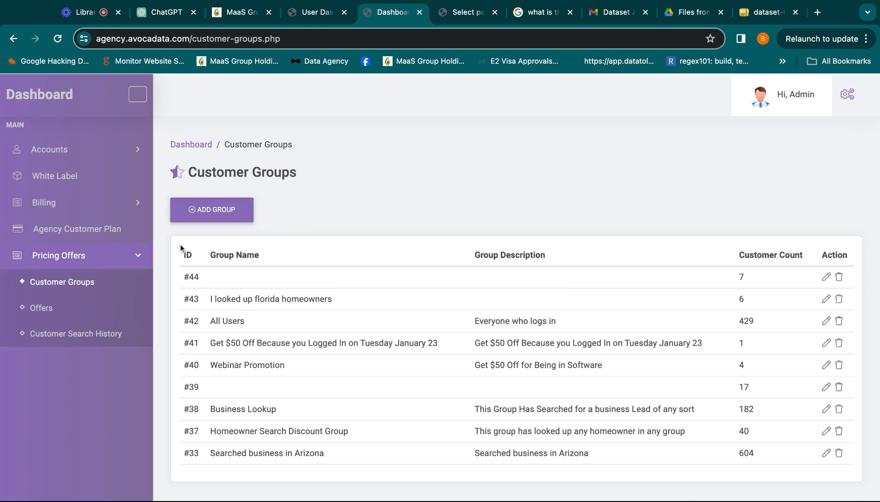
scroll(418, 285, "down", 2)
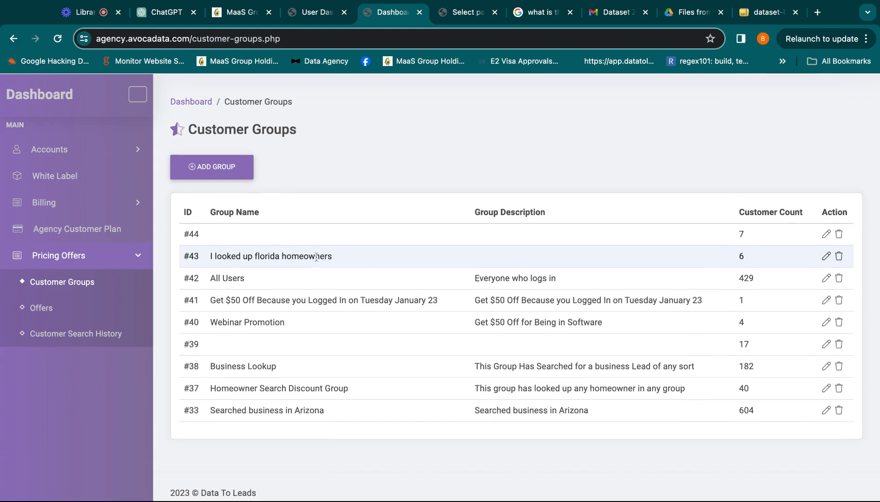
Start adding a customer group with B2B filters and copy the NAICS code 238220 from the Google plumbing company search.
left_click(201, 175)
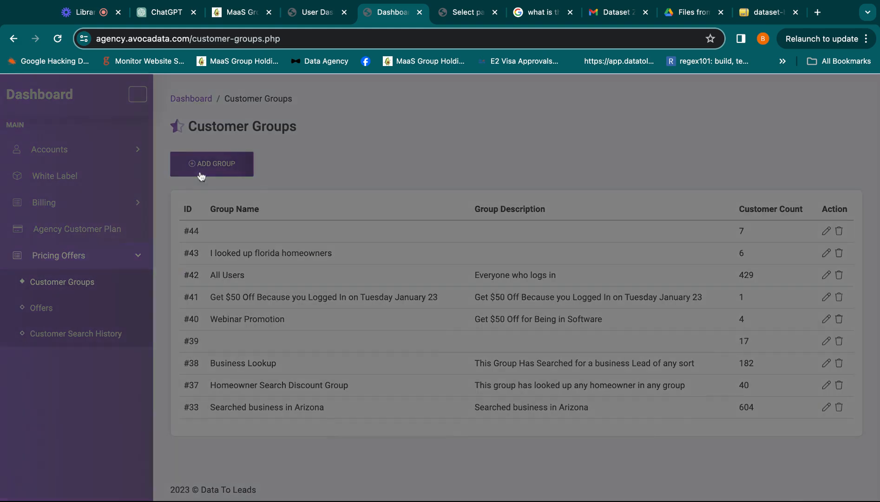
left_click(187, 281)
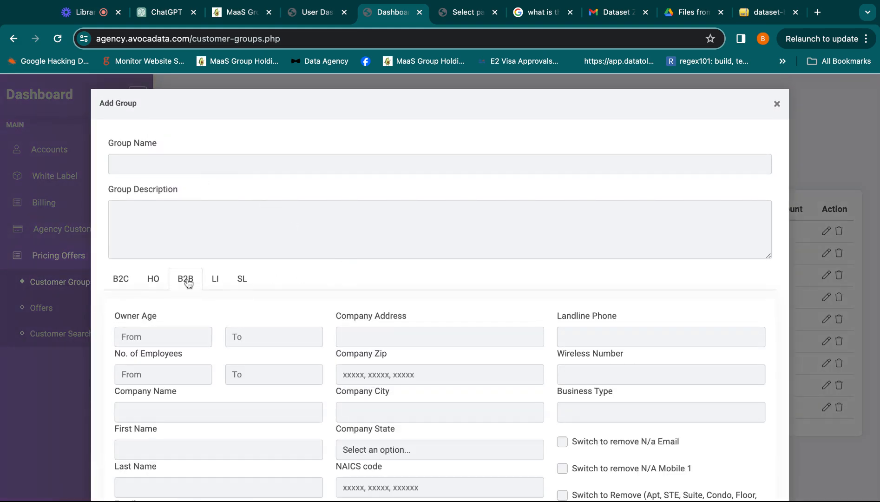
left_click(463, 12)
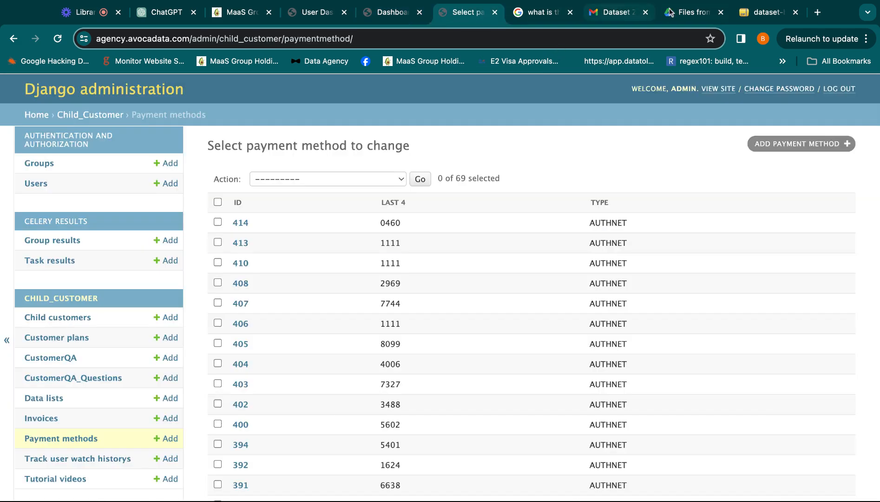
left_click(538, 12)
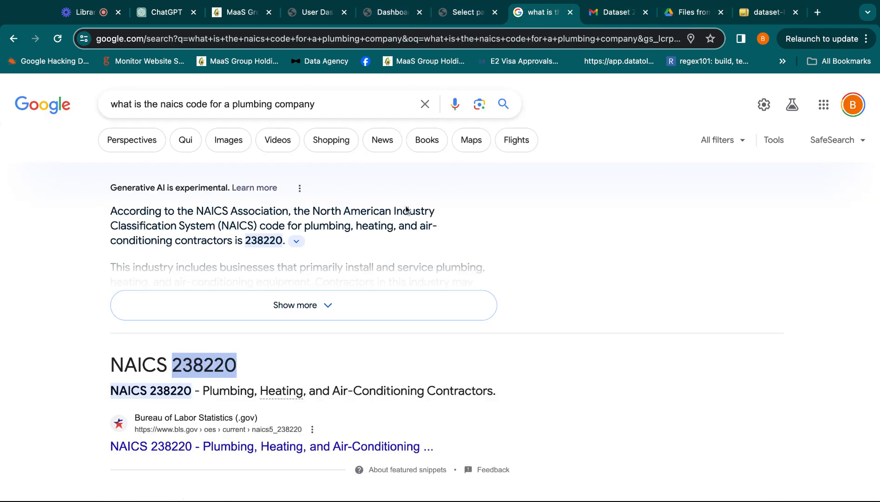
left_click(260, 356)
key("shift+Left")
key("shift+Left")
key("shift+Left")
key("shift+Left")
key("shift+Left")
key("shift+Left")
key("cmd+c")
left_click(367, 16)
Set the new group's B2B NAICS code filter to 238220 and search for matching customers.
scroll(447, 444, "down", 3)
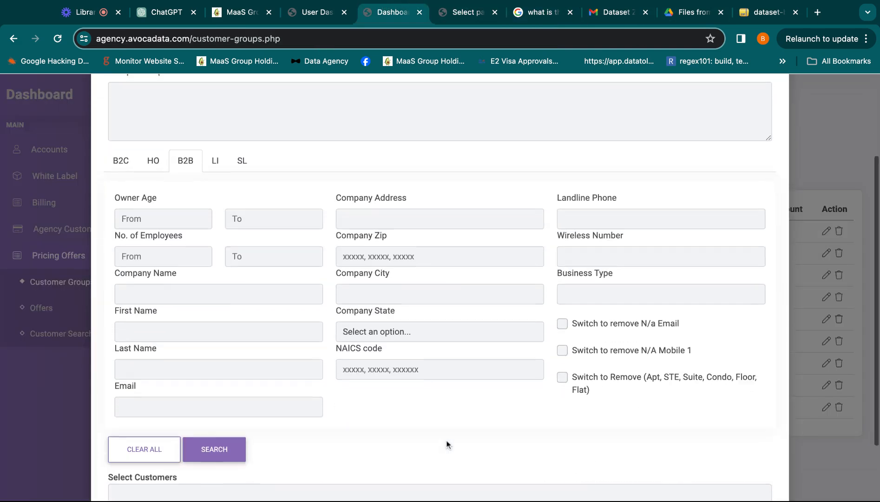
scroll(446, 445, "down", 1)
left_click(349, 346)
key("cmd+v")
left_click(212, 427)
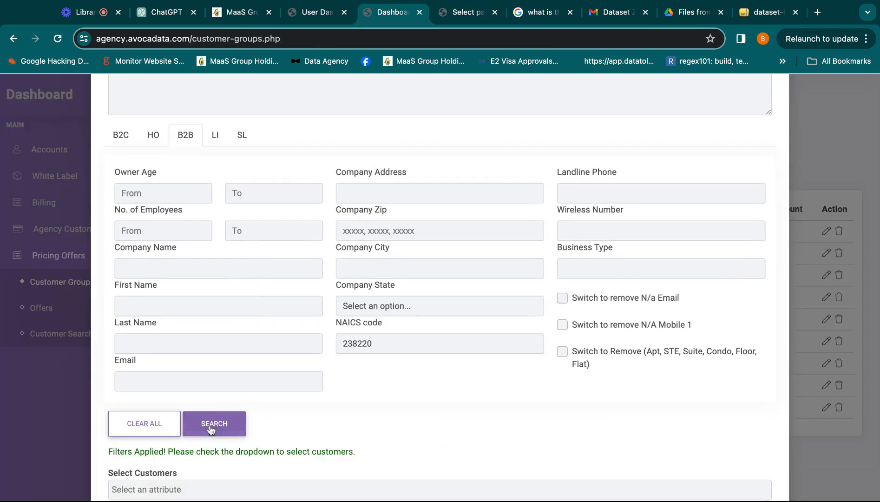
Select the matching customer's email for the new group, save the group, and highlight its customer count.
scroll(212, 428, "down", 2)
left_click(207, 414)
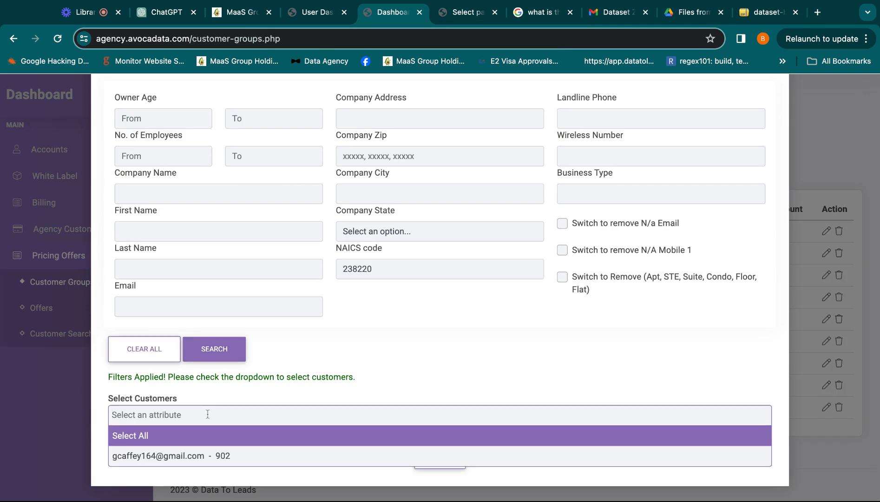
left_click(197, 455)
left_click(440, 456)
double_click(747, 233)
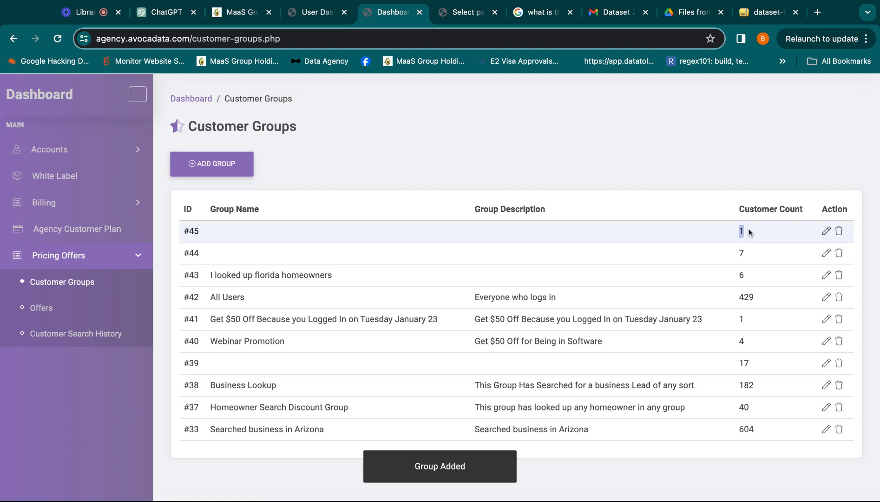
Open the Offers page under Pricing Offers and look through the existing offers.
left_click(47, 307)
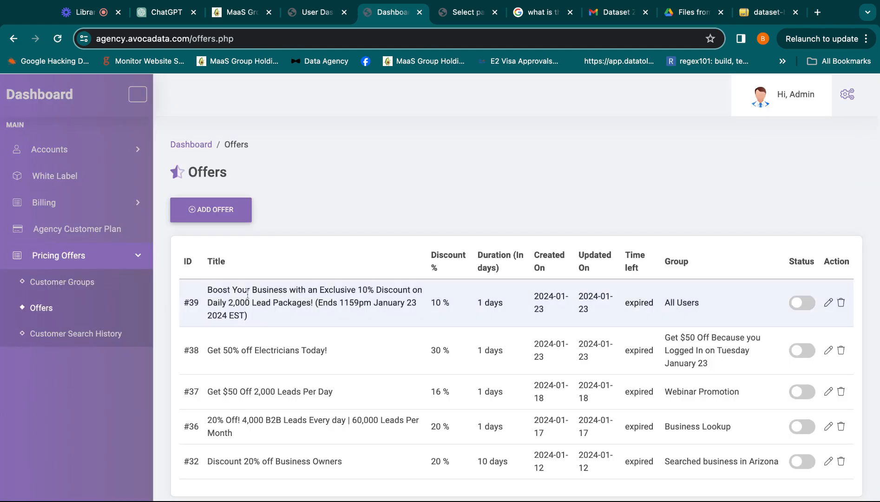
scroll(712, 342, "down", 2)
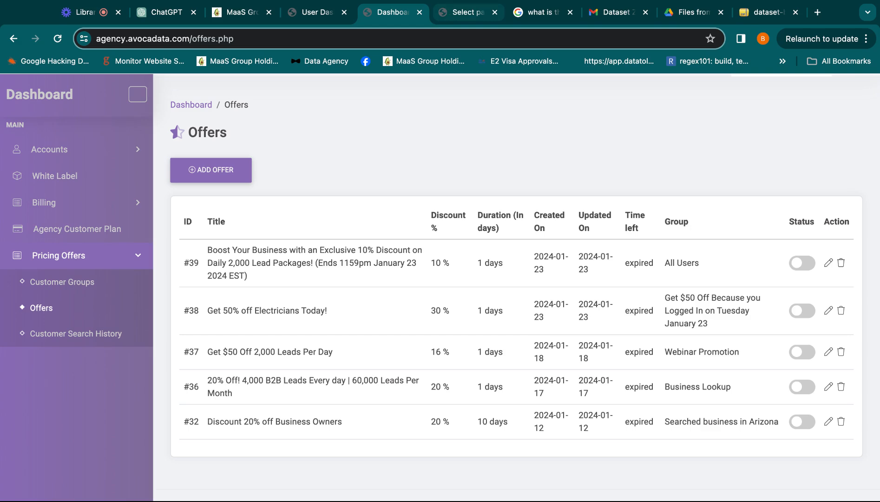
Open the pricing page from the user dashboard and highlight the 3000 and 8,000 lead plans and the page's web address.
left_click(465, 12)
left_click(321, 14)
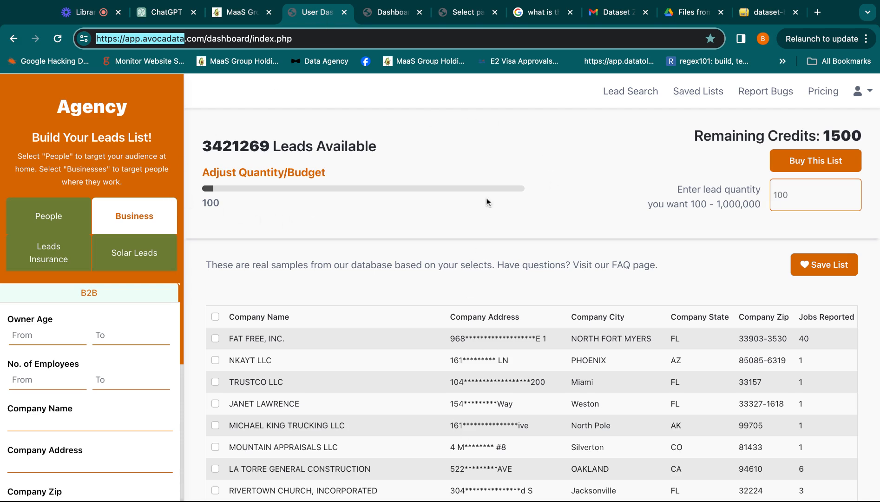
left_click(823, 91)
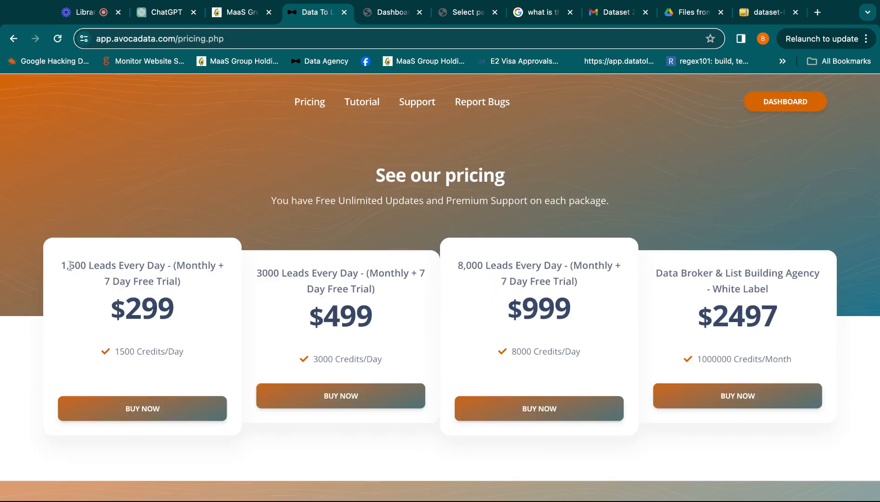
left_click_drag(248, 277, 293, 274)
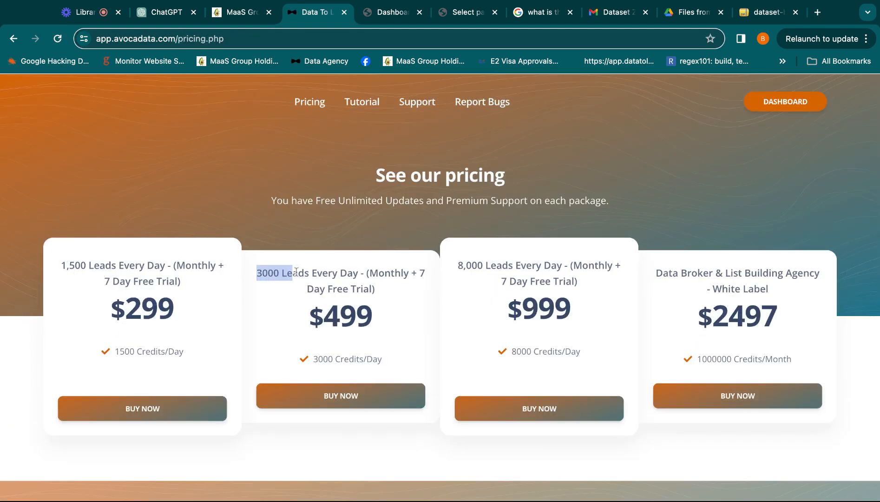
left_click_drag(447, 262, 508, 259)
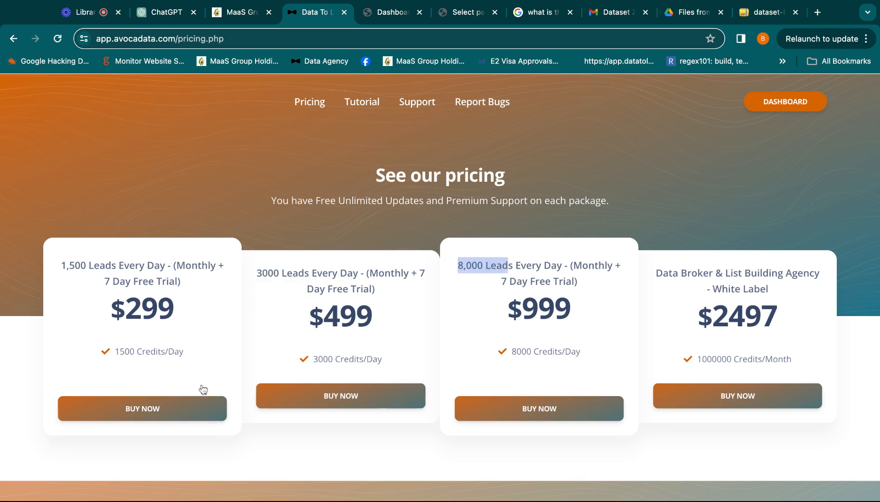
left_click(213, 38)
key("super+a")
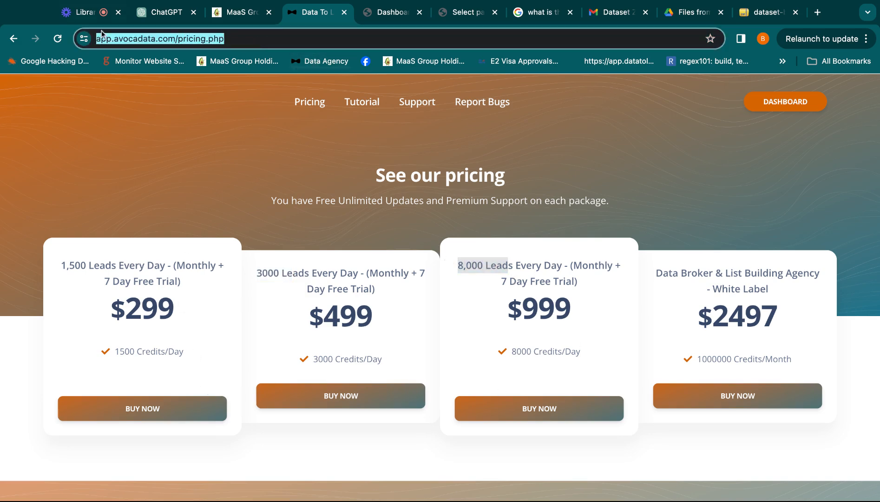